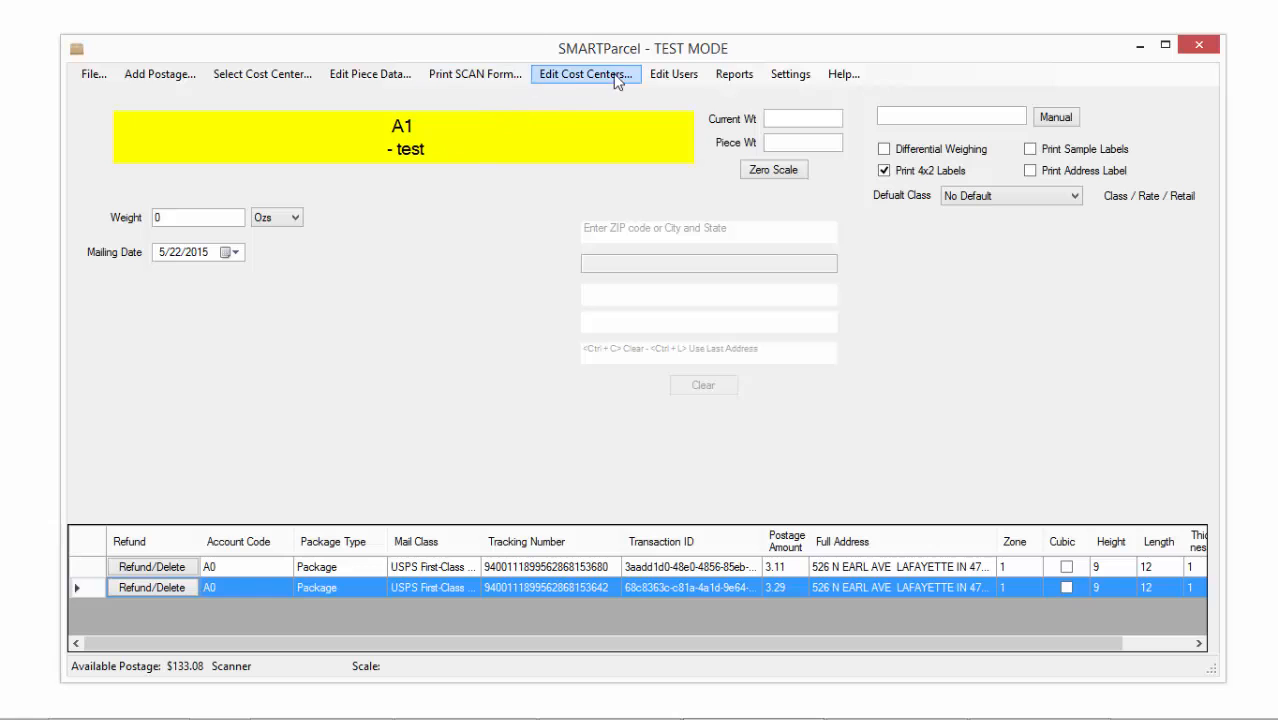
Pick A210000 Chemistry - BioChem from the cost center list and make it active
{"action": "left_click", "coordinate": [263, 75]}
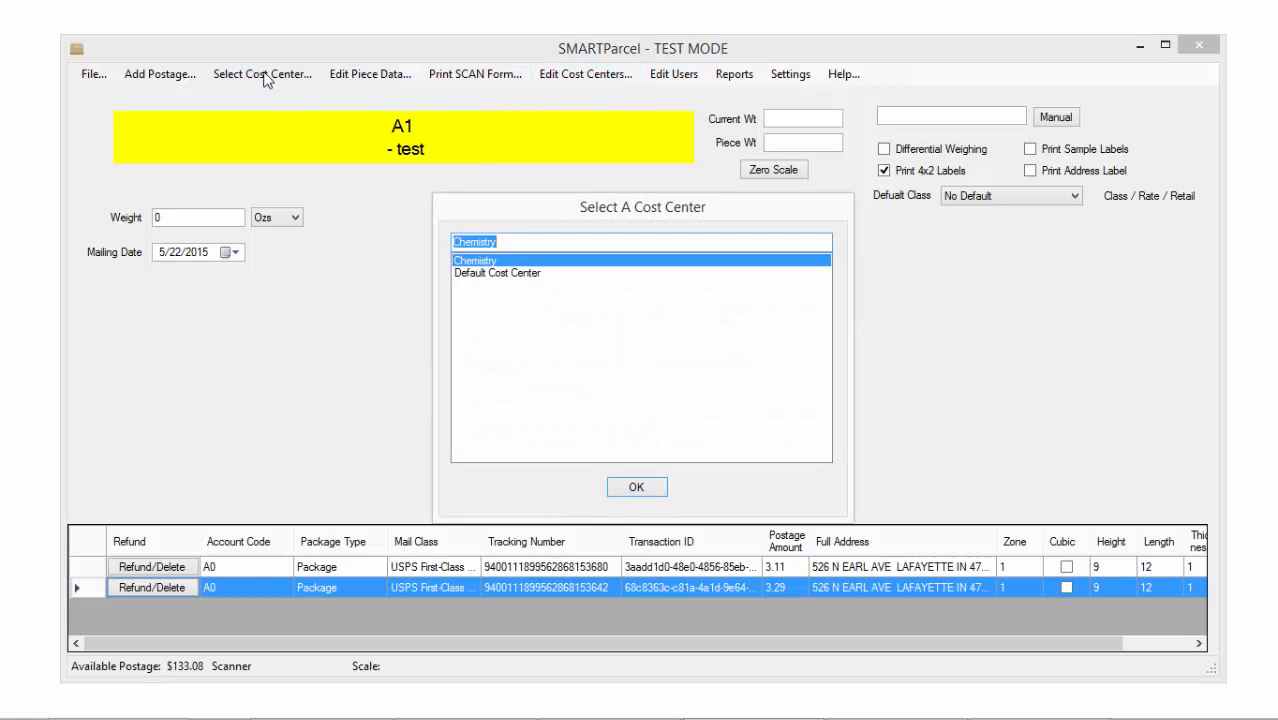
{"action": "left_click", "coordinate": [482, 262]}
{"action": "double_click", "coordinate": [482, 262]}
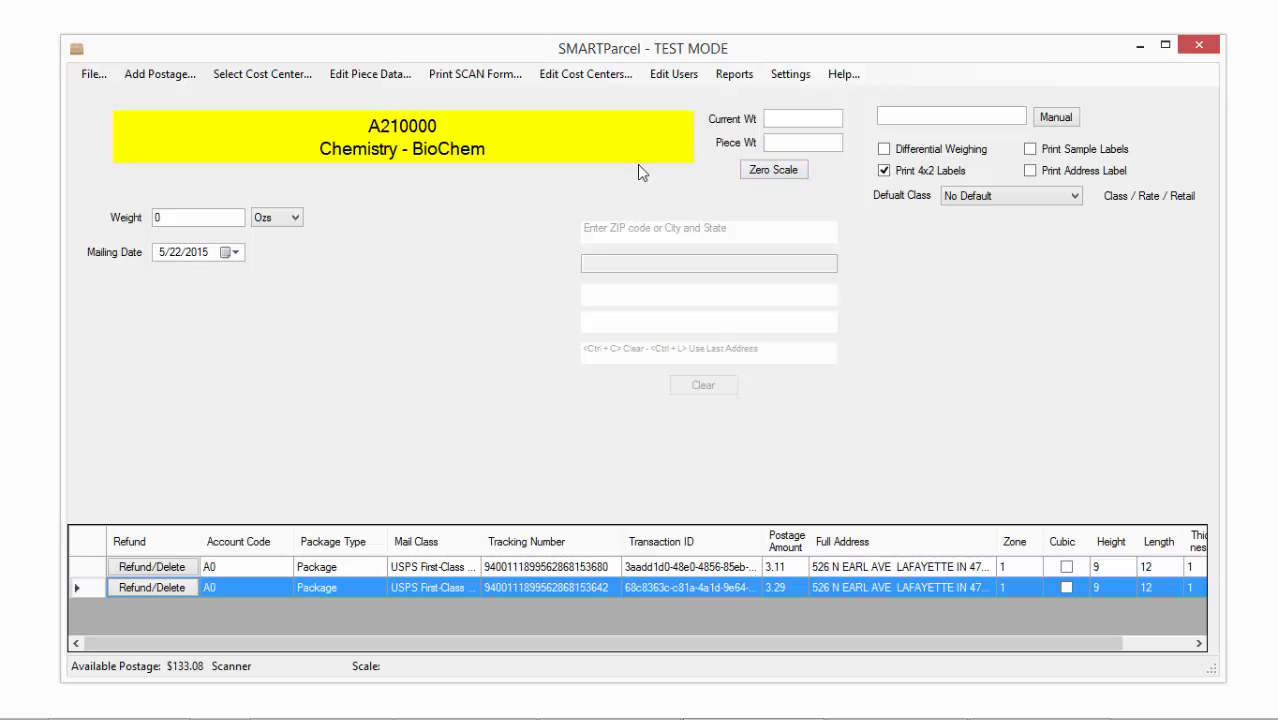
Enter cost center code 123456 to switch to A2 - Chemistry, then enable Differential Weighing
{"action": "left_click", "coordinate": [918, 118]}
{"action": "type", "text": "123456"}
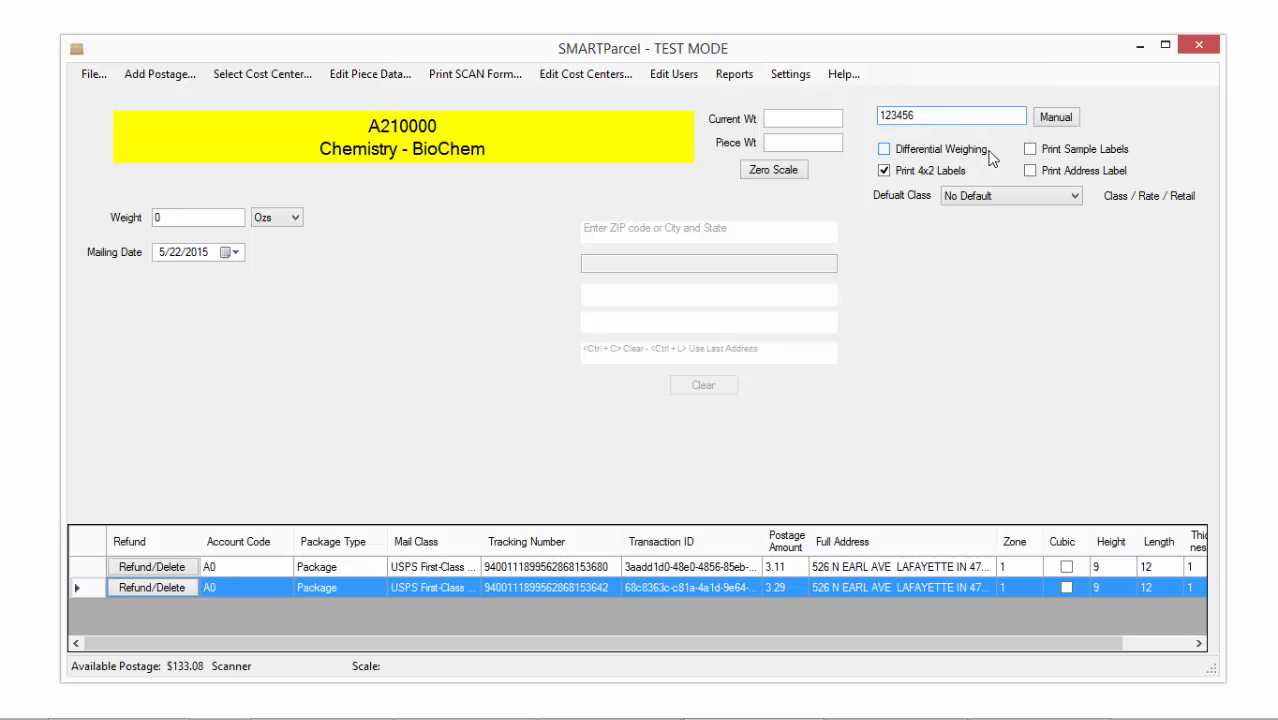
{"action": "key", "text": "Tab"}
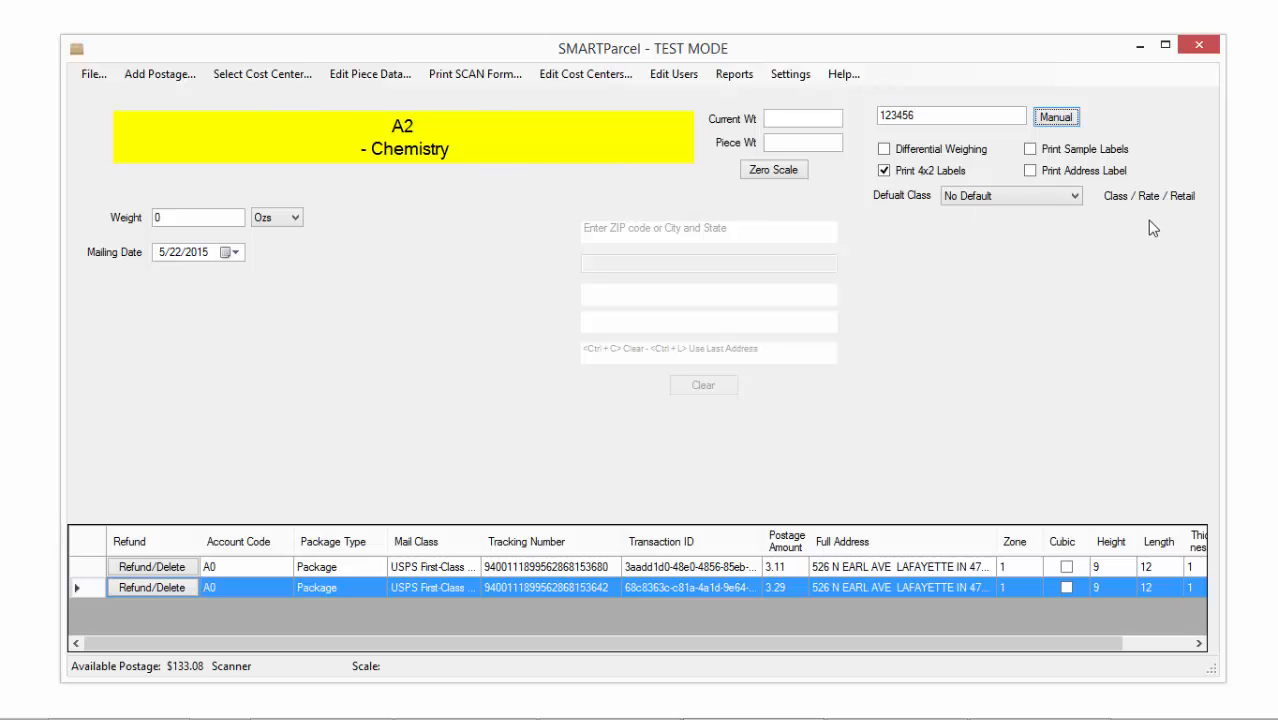
{"action": "left_click", "coordinate": [190, 222]}
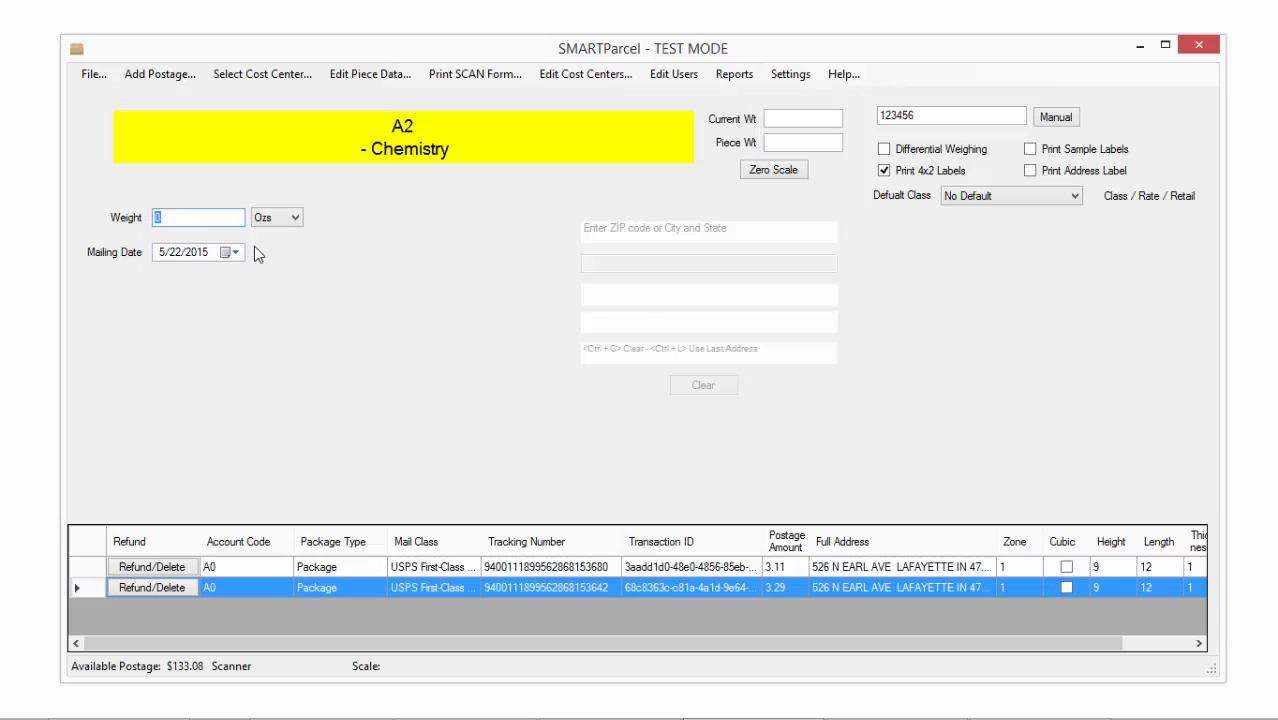
{"action": "left_click", "coordinate": [920, 148]}
Disable Differential Weighing and enable Print Sample Labels, Print 4x2 Labels and Print Address Label
{"action": "left_click", "coordinate": [889, 151]}
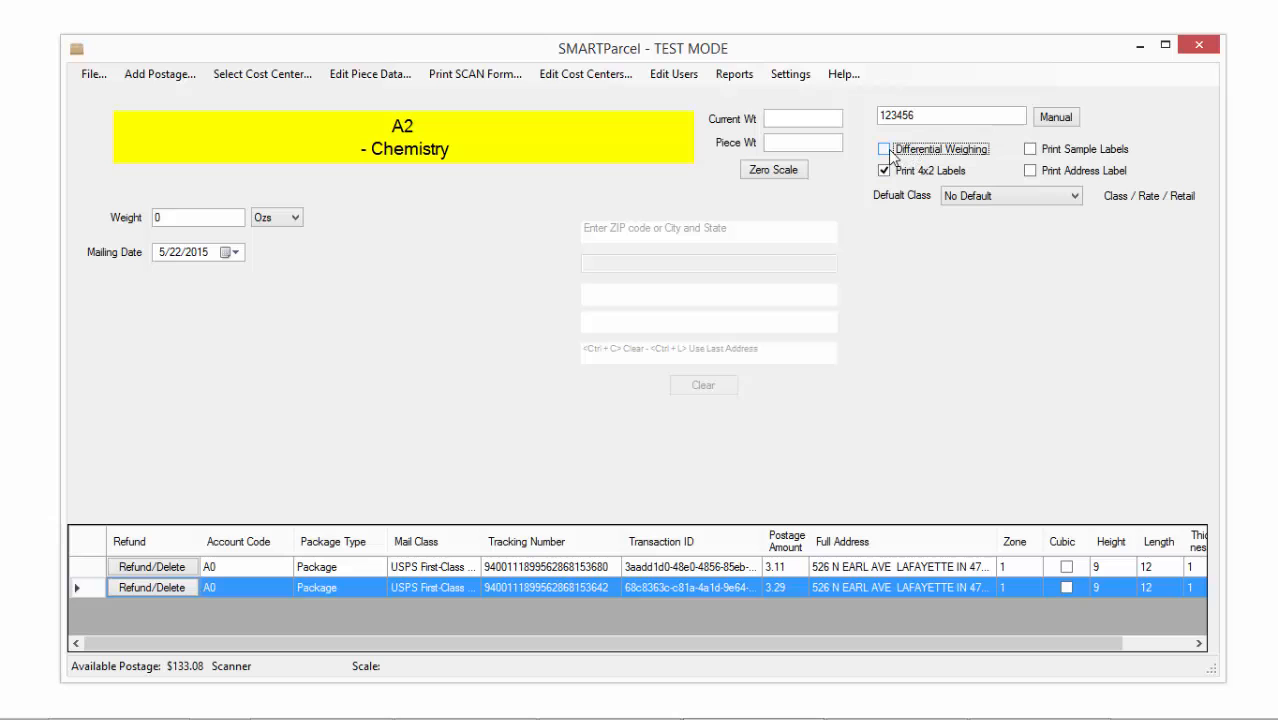
{"action": "left_click", "coordinate": [1090, 152]}
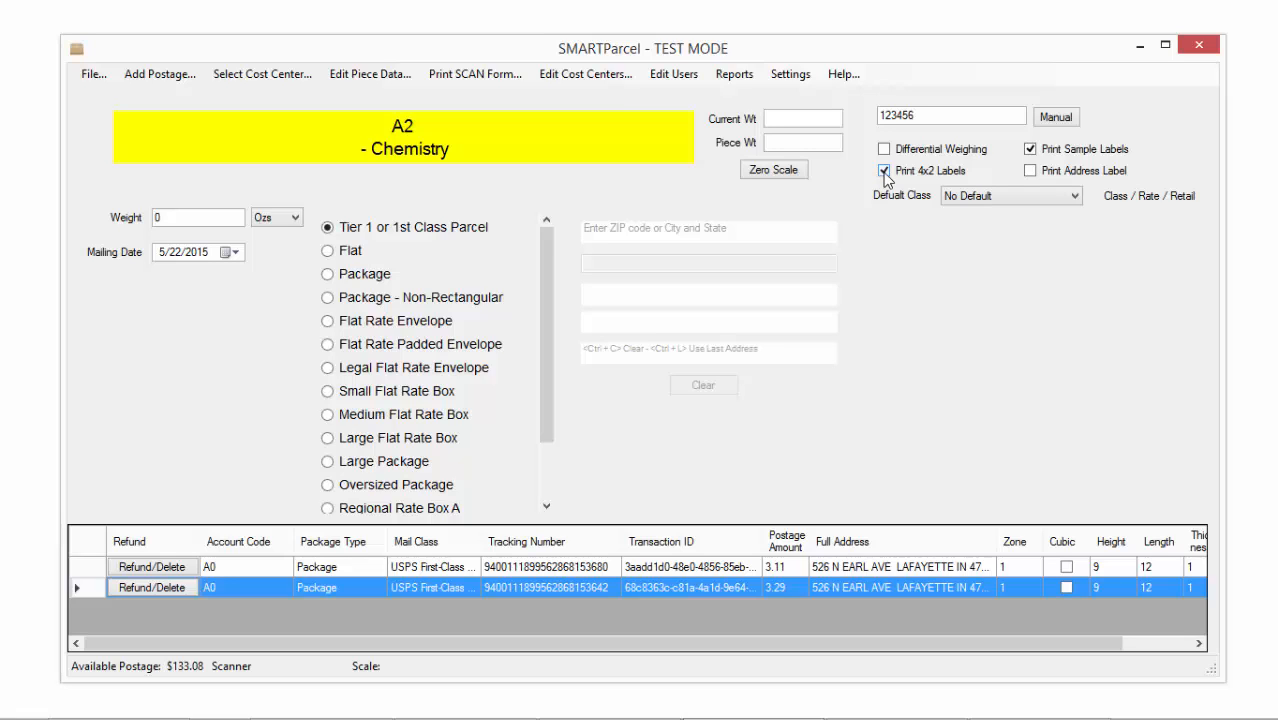
{"action": "left_click", "coordinate": [884, 172]}
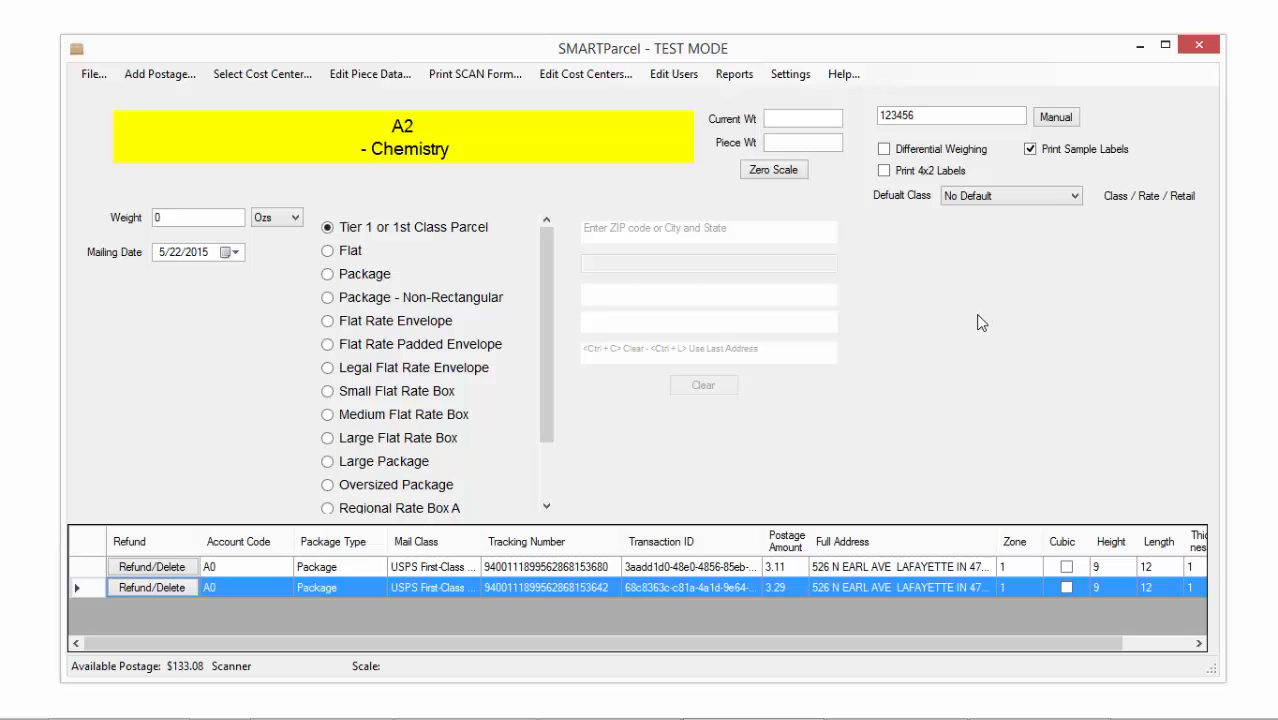
{"action": "left_click", "coordinate": [885, 172]}
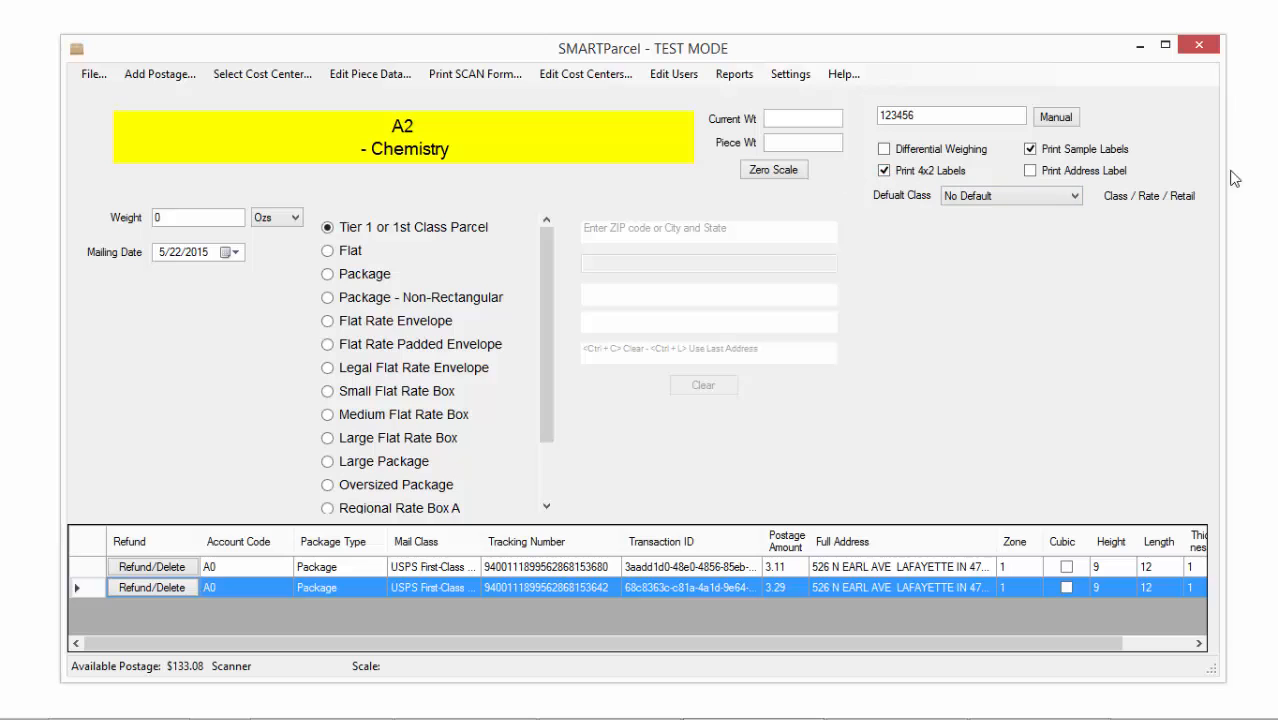
{"action": "left_click", "coordinate": [1030, 172]}
{"action": "left_click", "coordinate": [1075, 199]}
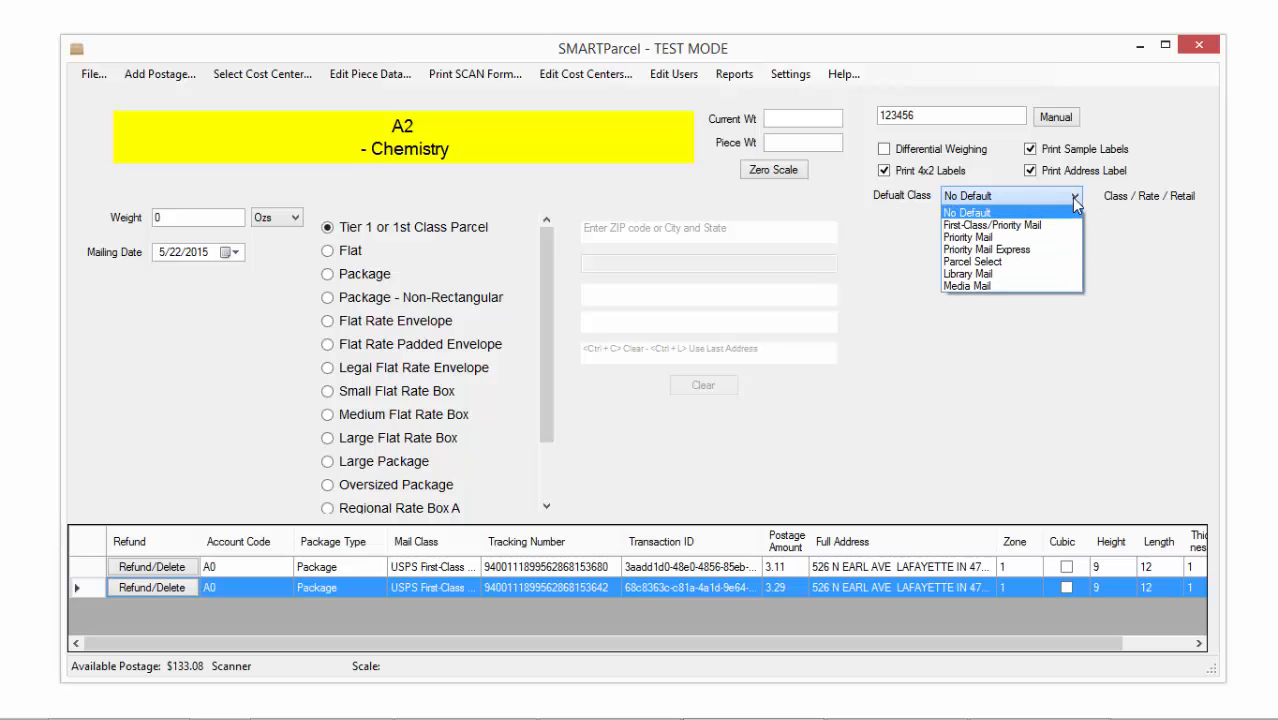
{"action": "left_click", "coordinate": [986, 230]}
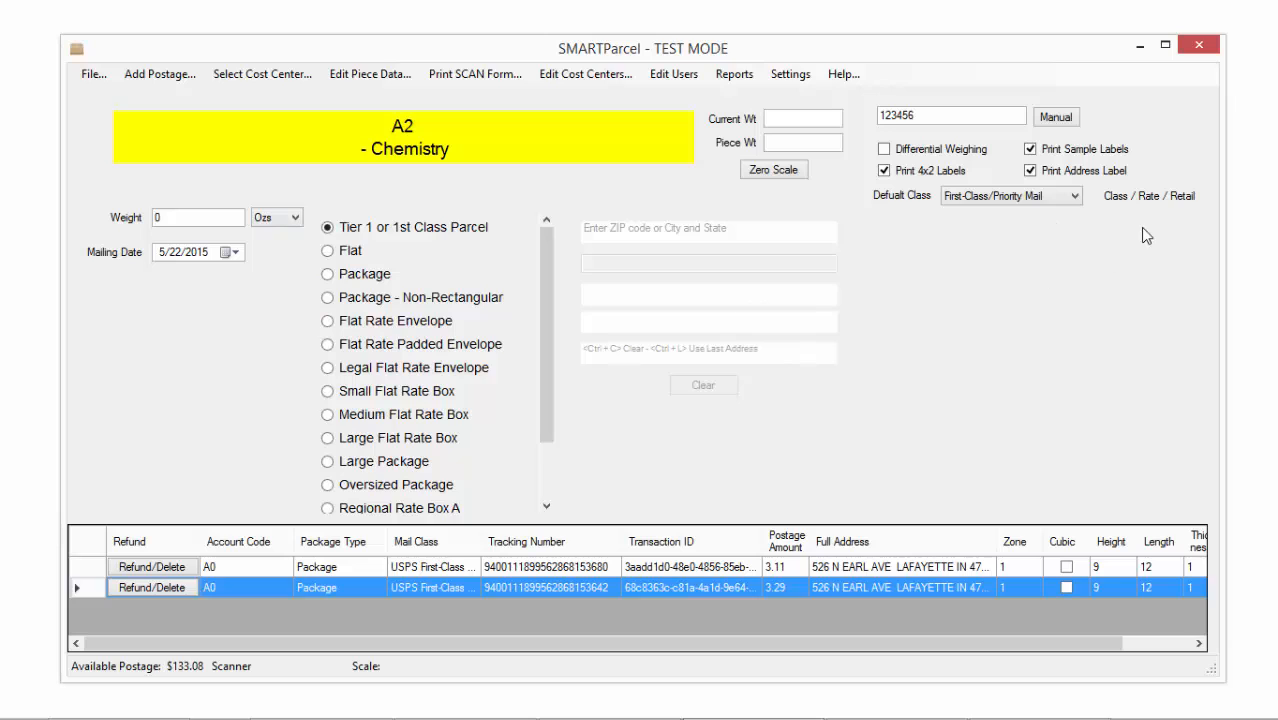
{"action": "left_click", "coordinate": [1073, 198]}
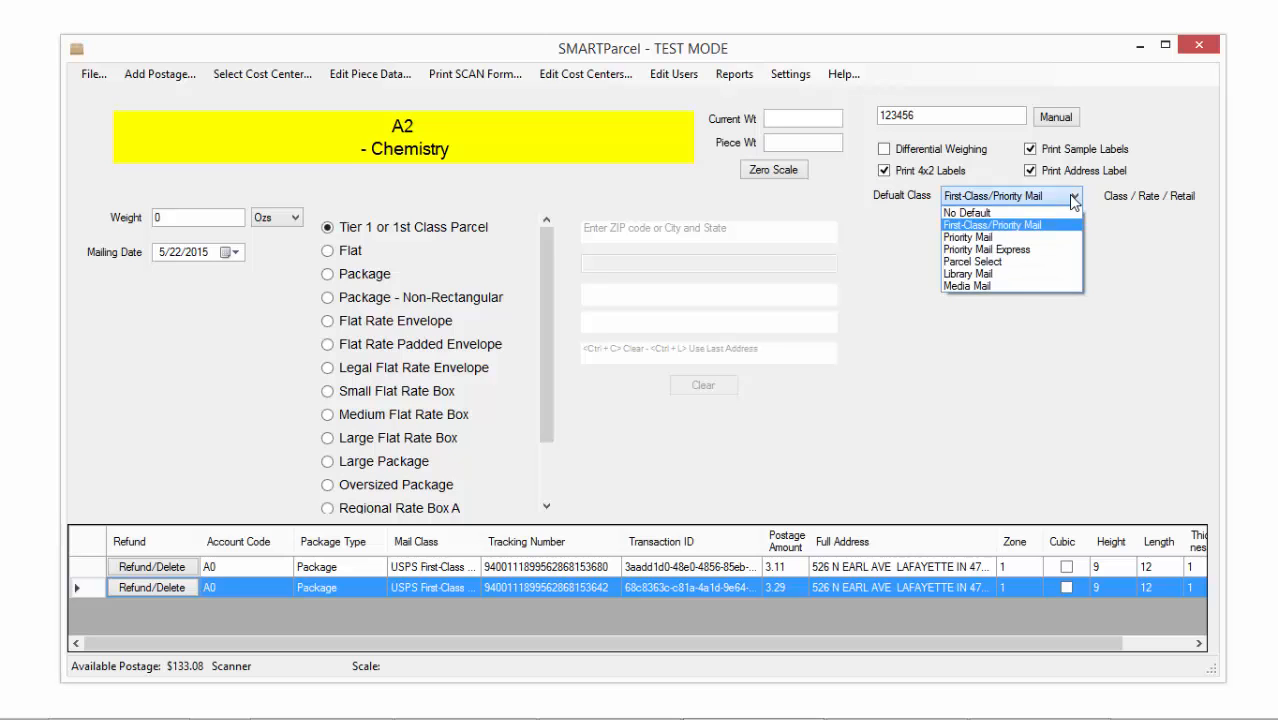
{"action": "left_click", "coordinate": [1035, 214]}
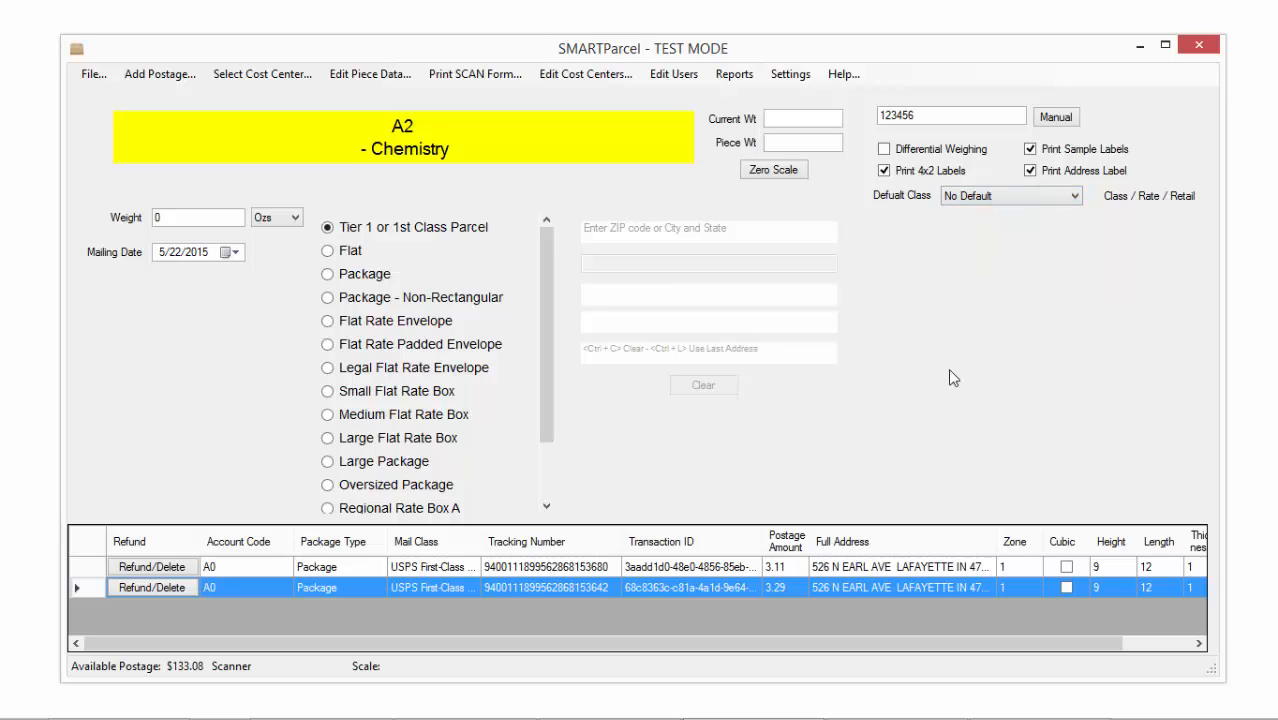
Enter a 15 oz weight, key the ZIP and abbreviated street, and accept the verified address
{"action": "left_click", "coordinate": [170, 218]}
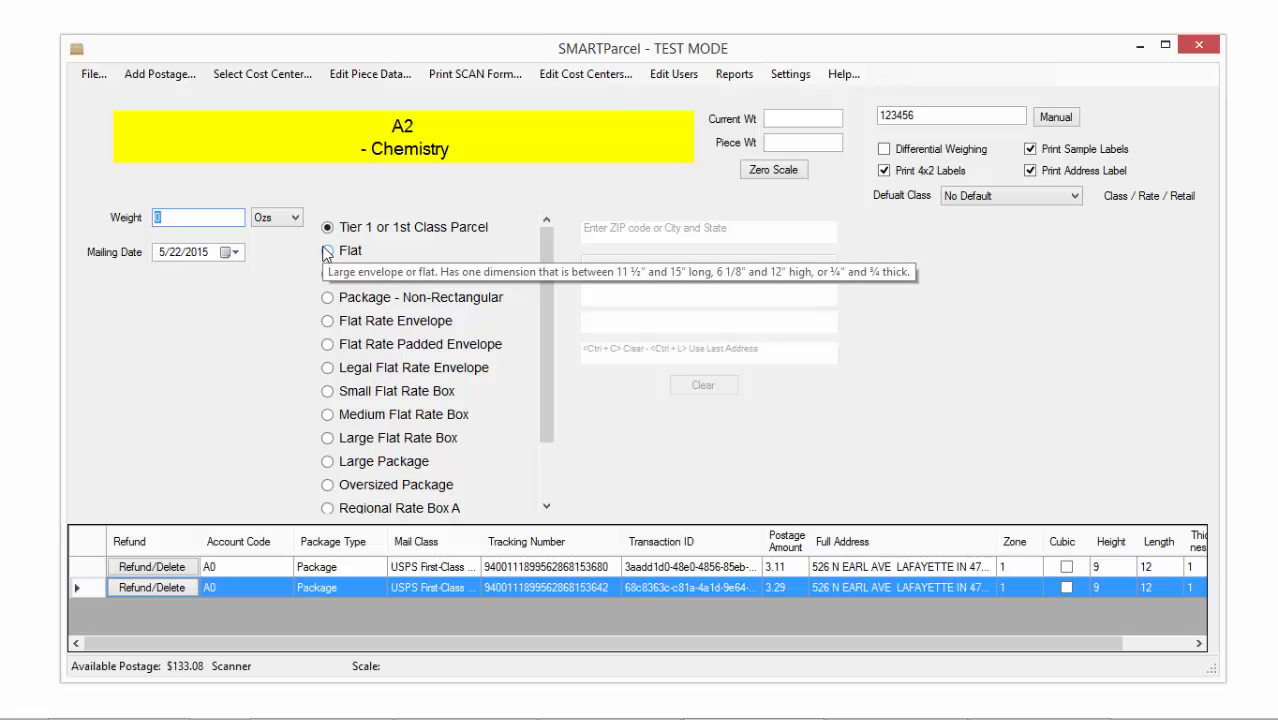
{"action": "type", "text": "15"}
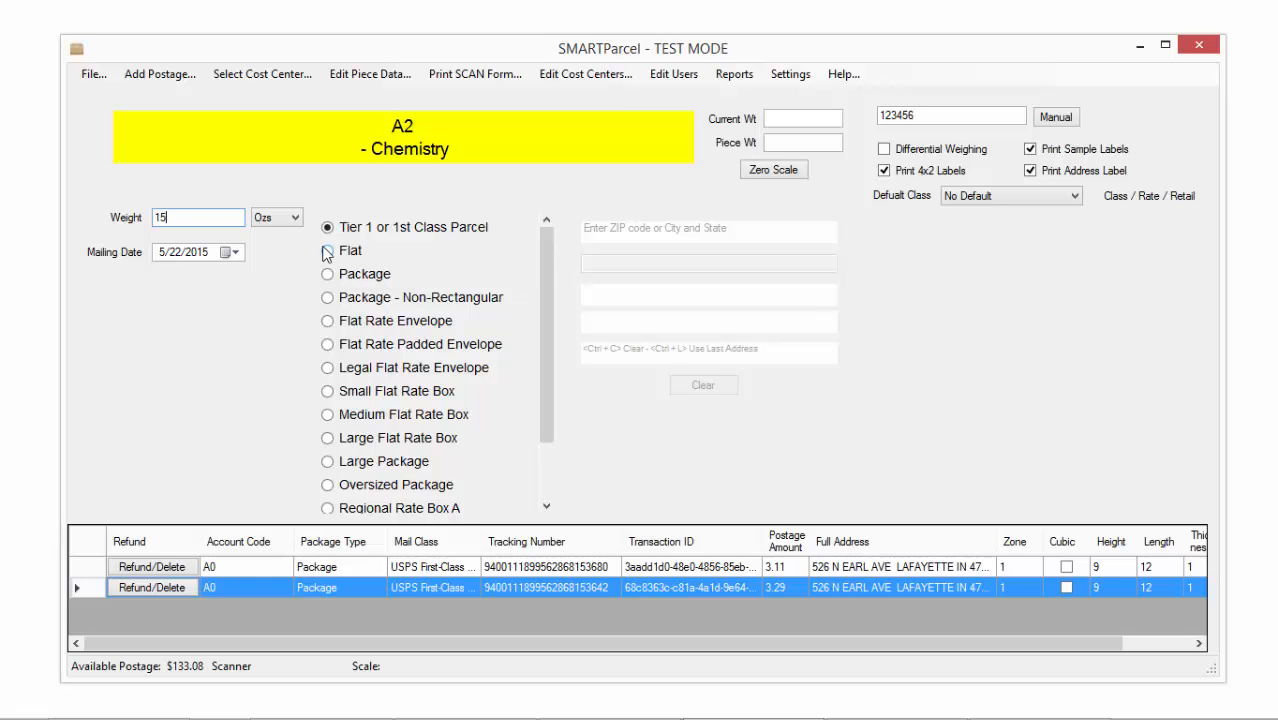
{"action": "key", "text": "Return"}
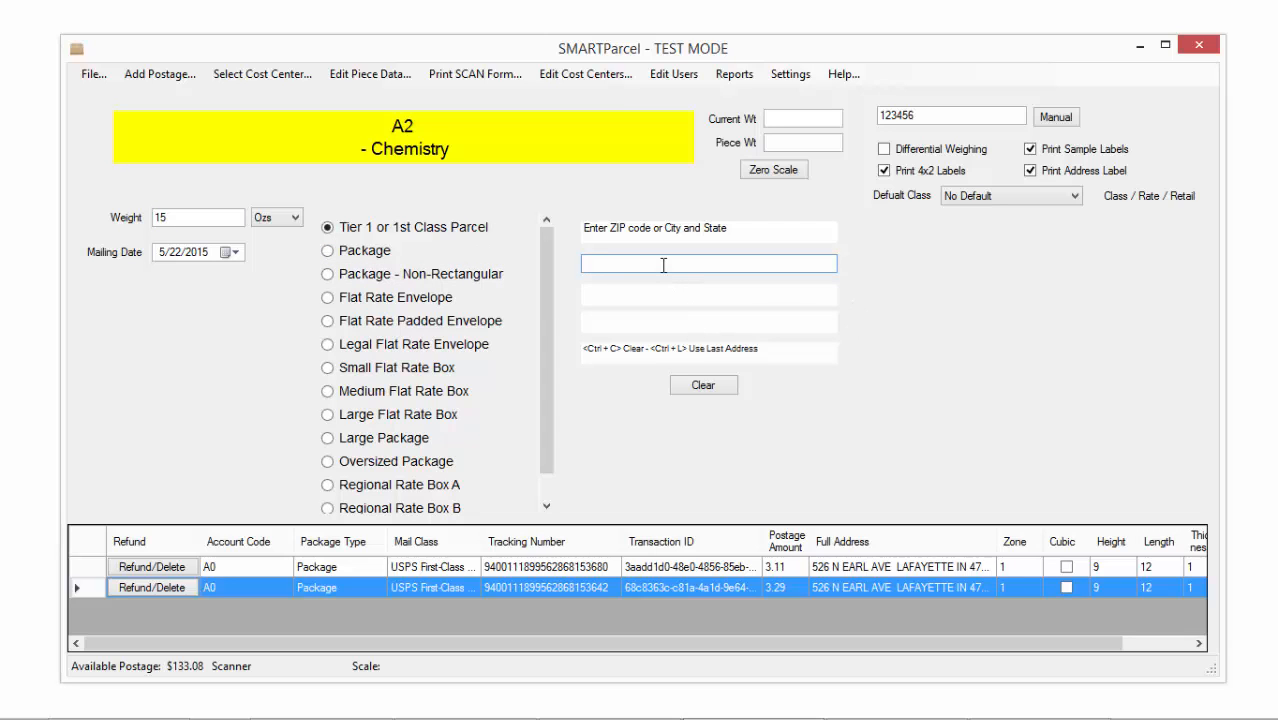
{"action": "key", "text": "Return"}
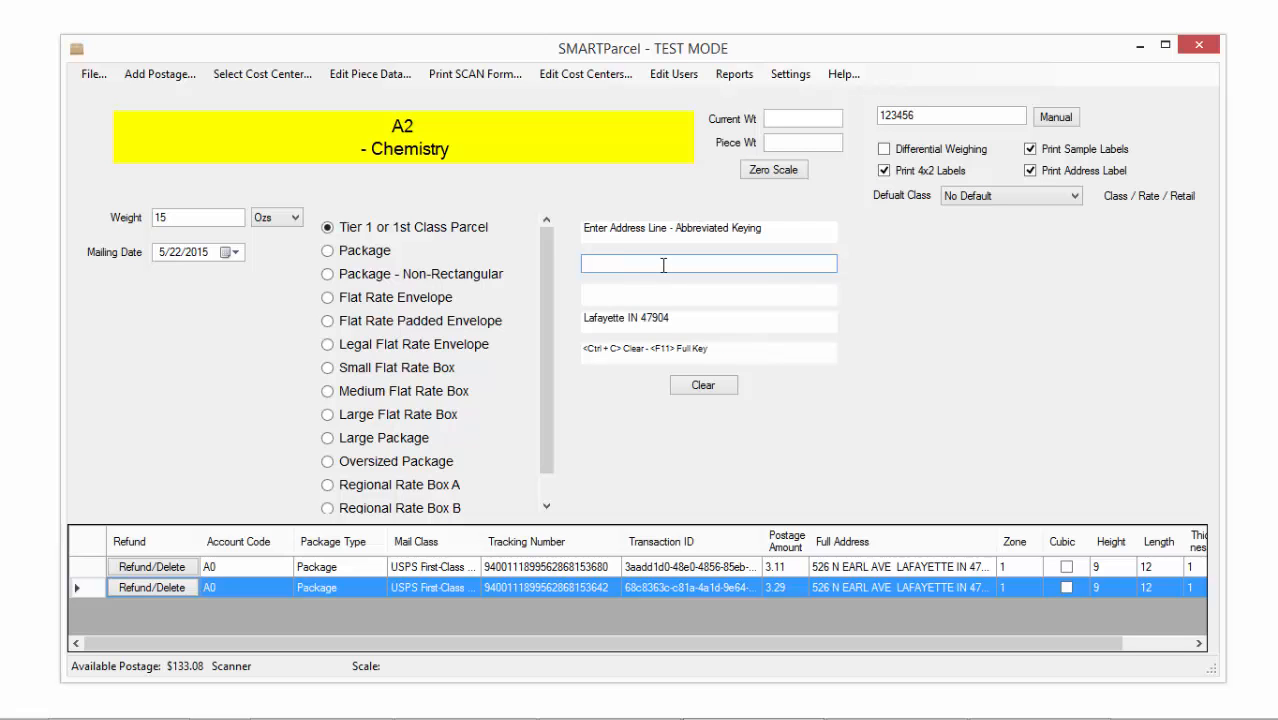
{"action": "key", "text": "Return"}
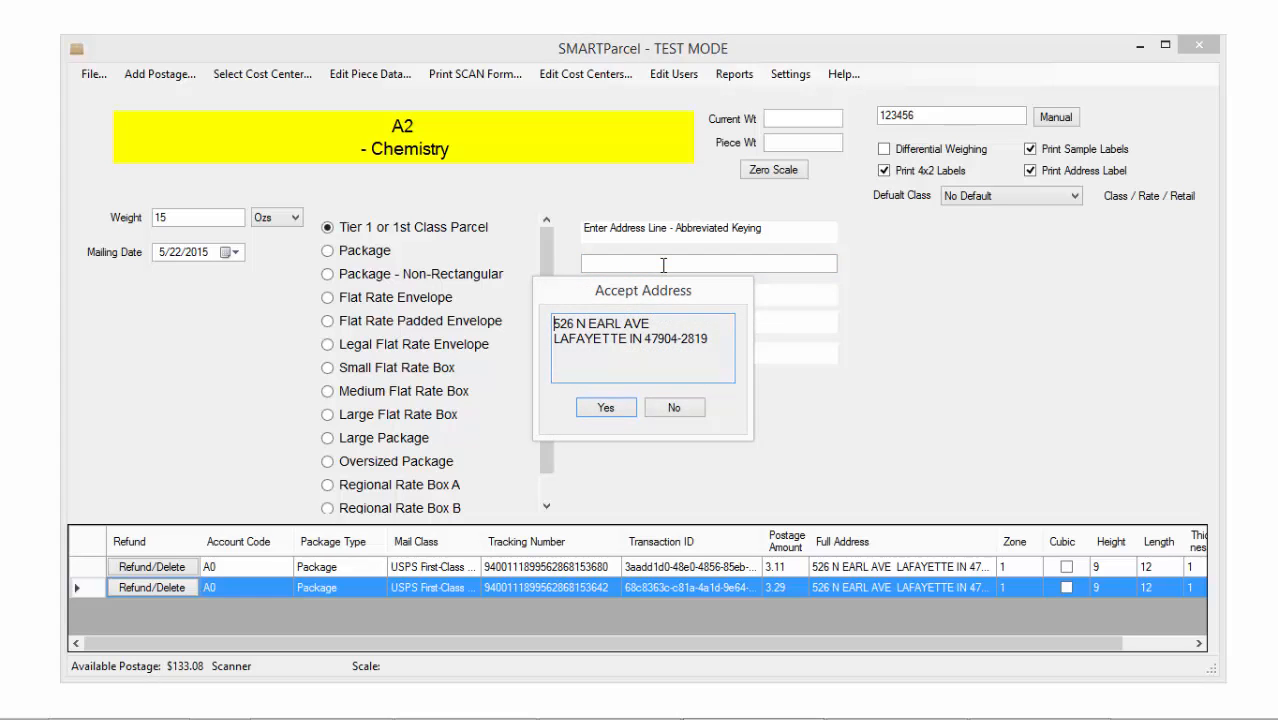
{"action": "key", "text": "Return"}
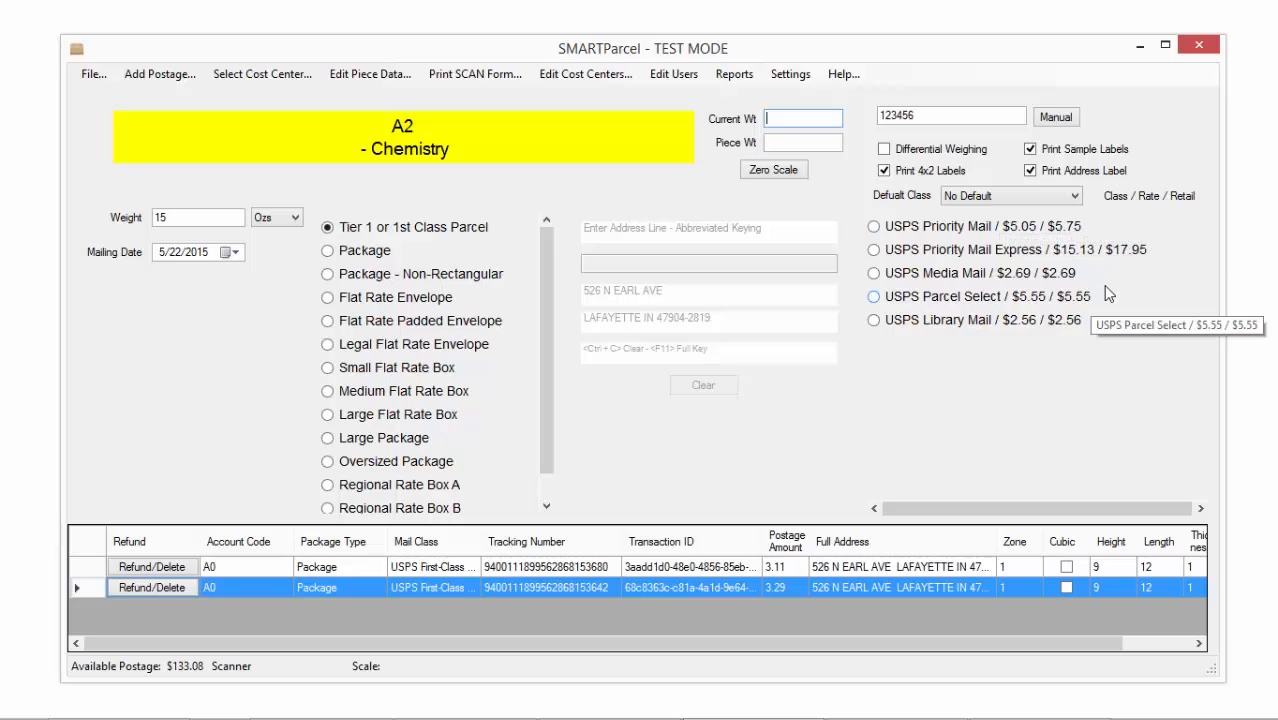
Choose USPS Priority Mail at $5.05 and supply the recipient's name to buy the label
{"action": "left_click", "coordinate": [877, 229]}
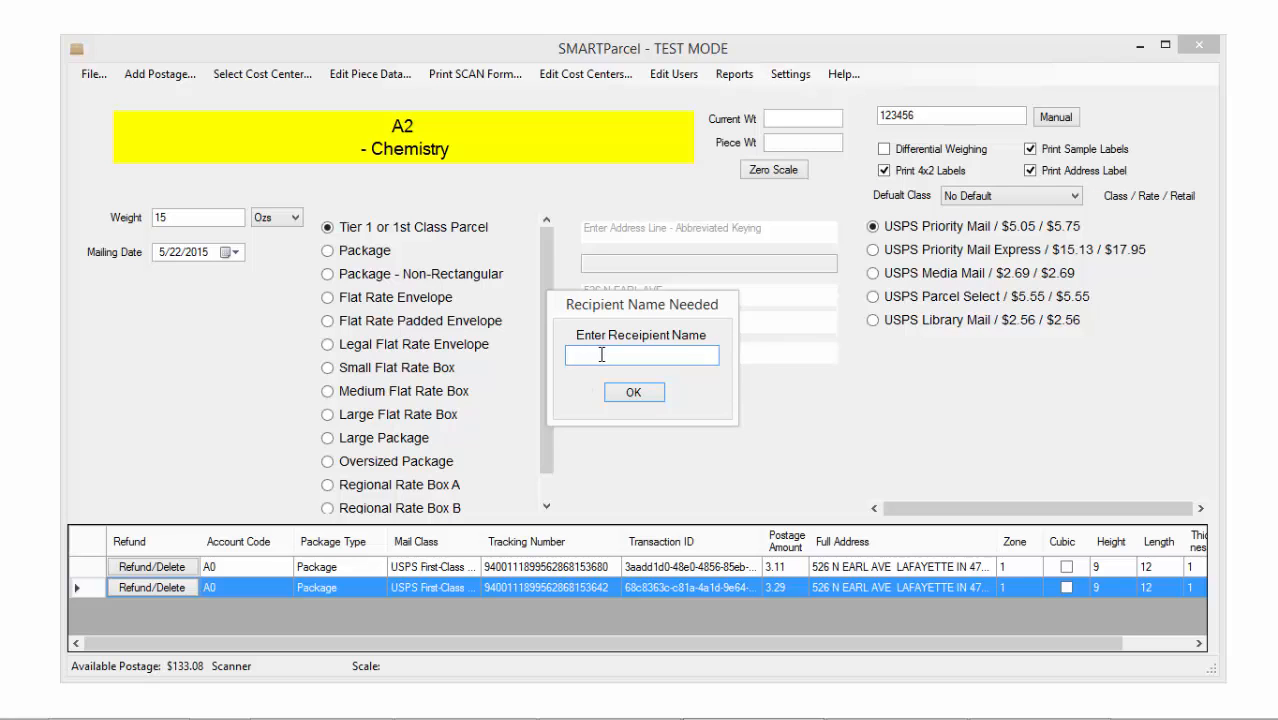
{"action": "left_click", "coordinate": [630, 392]}
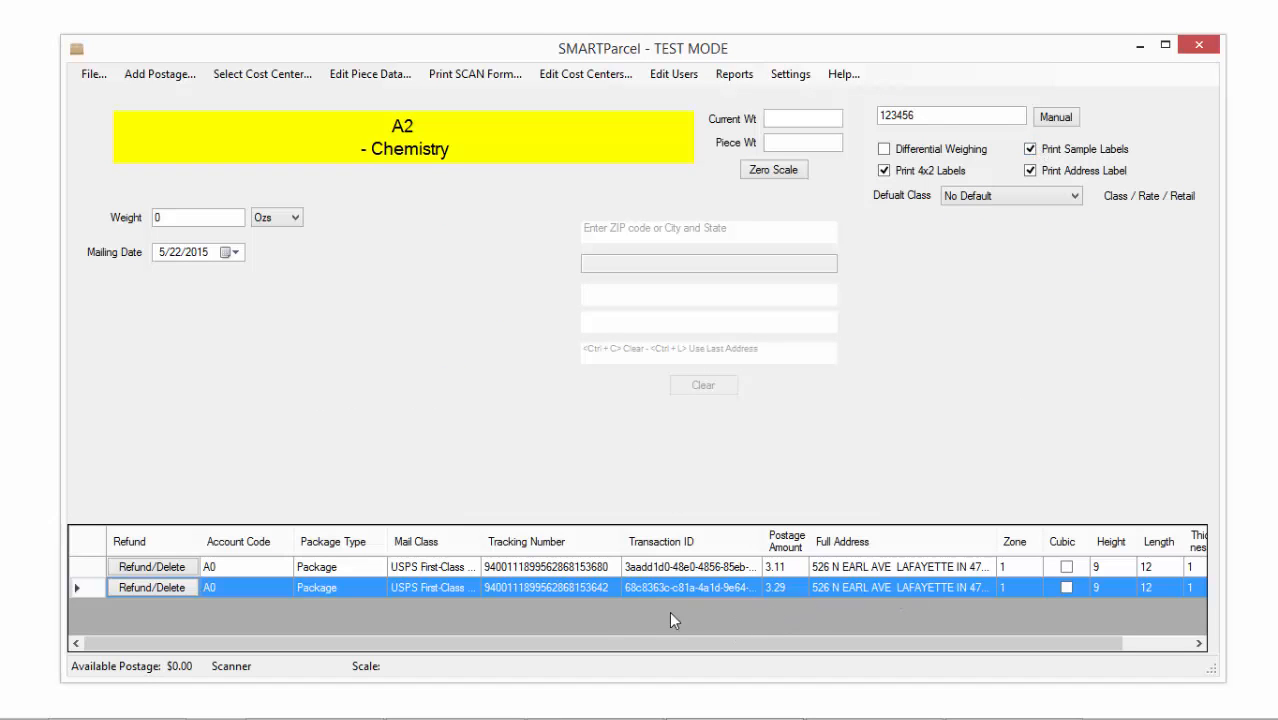
Turn off sample and address labels, then buy a 13 oz First-Class Mail label at $3.47
{"action": "left_click", "coordinate": [1031, 149]}
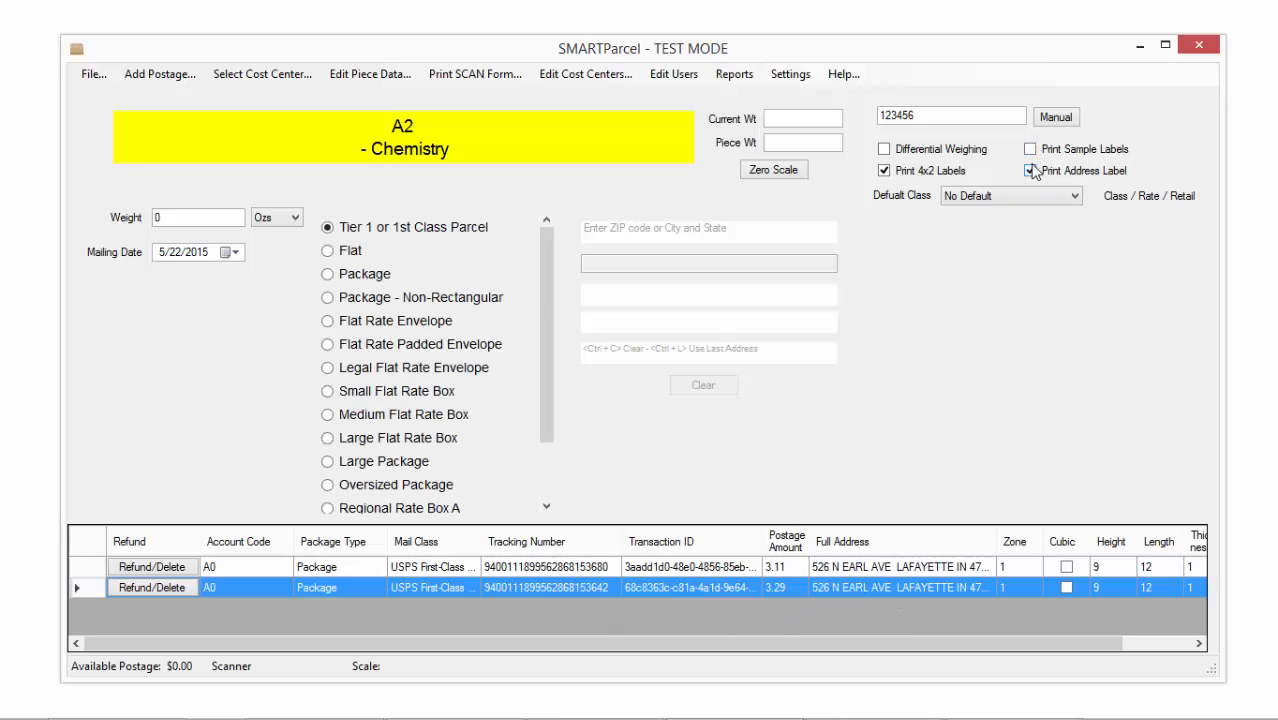
{"action": "left_click", "coordinate": [1031, 171]}
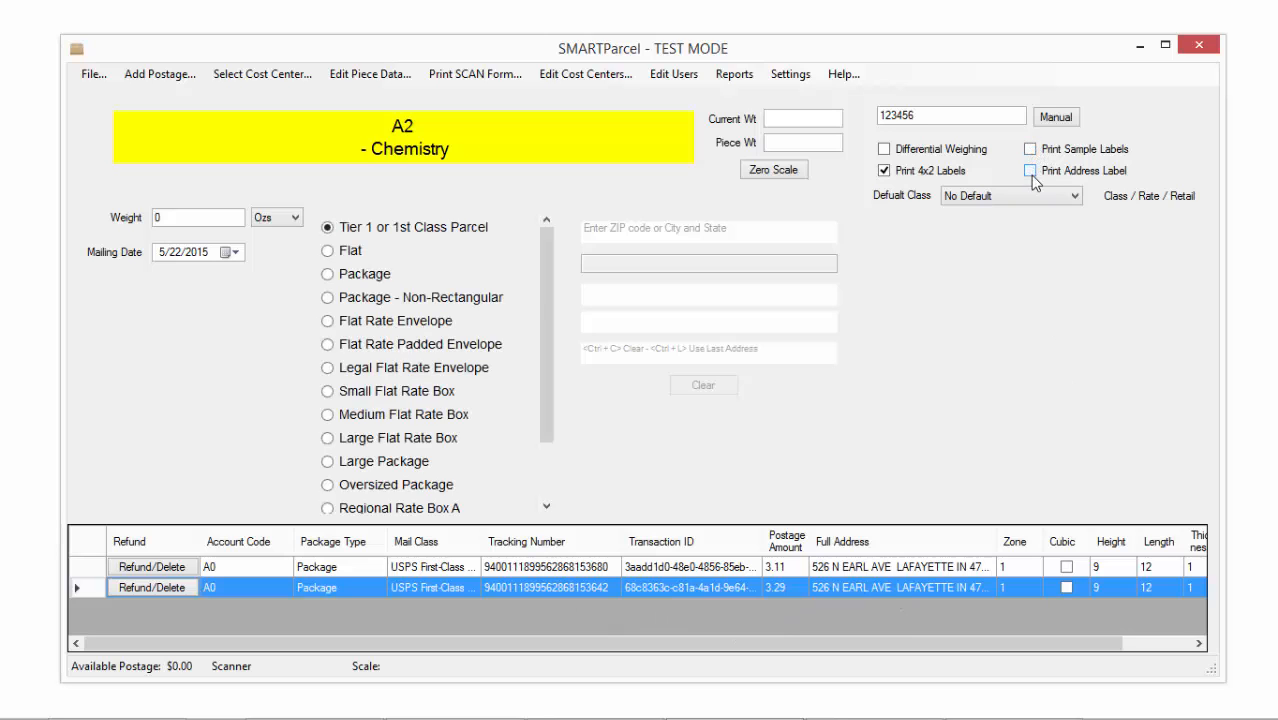
{"action": "double_click", "coordinate": [190, 218]}
{"action": "type", "text": "13"}
{"action": "key", "text": "Return"}
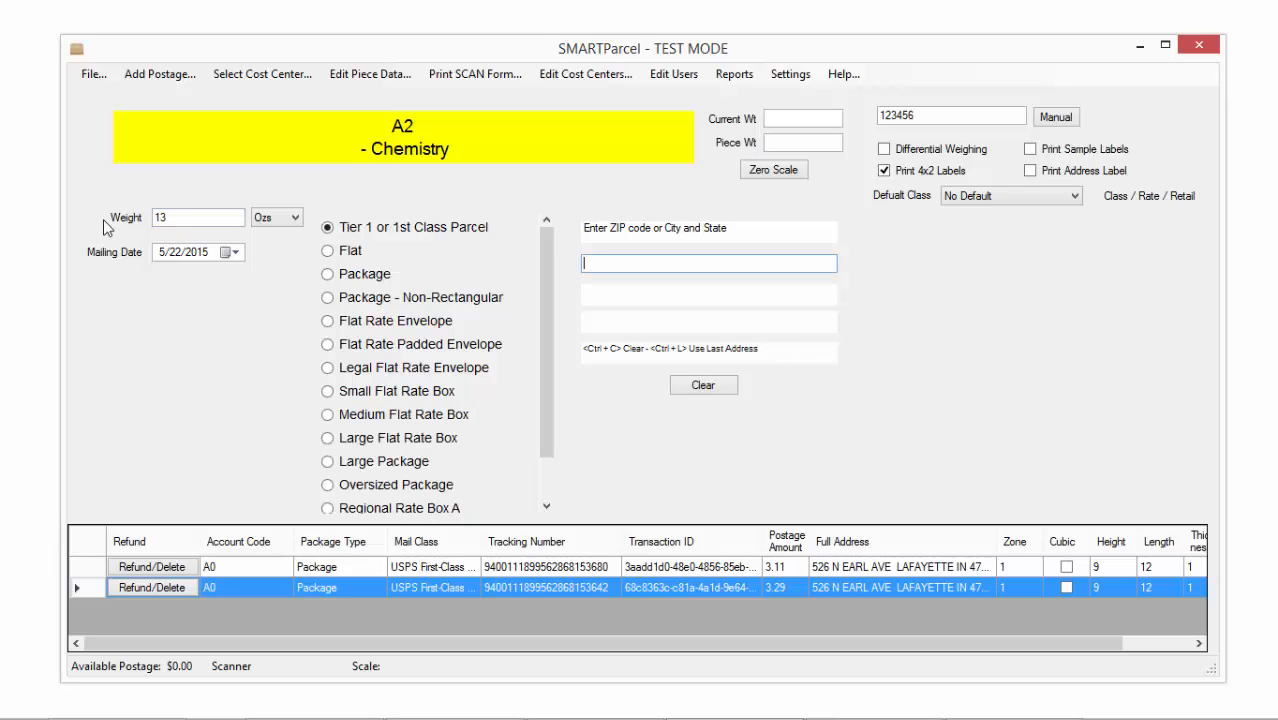
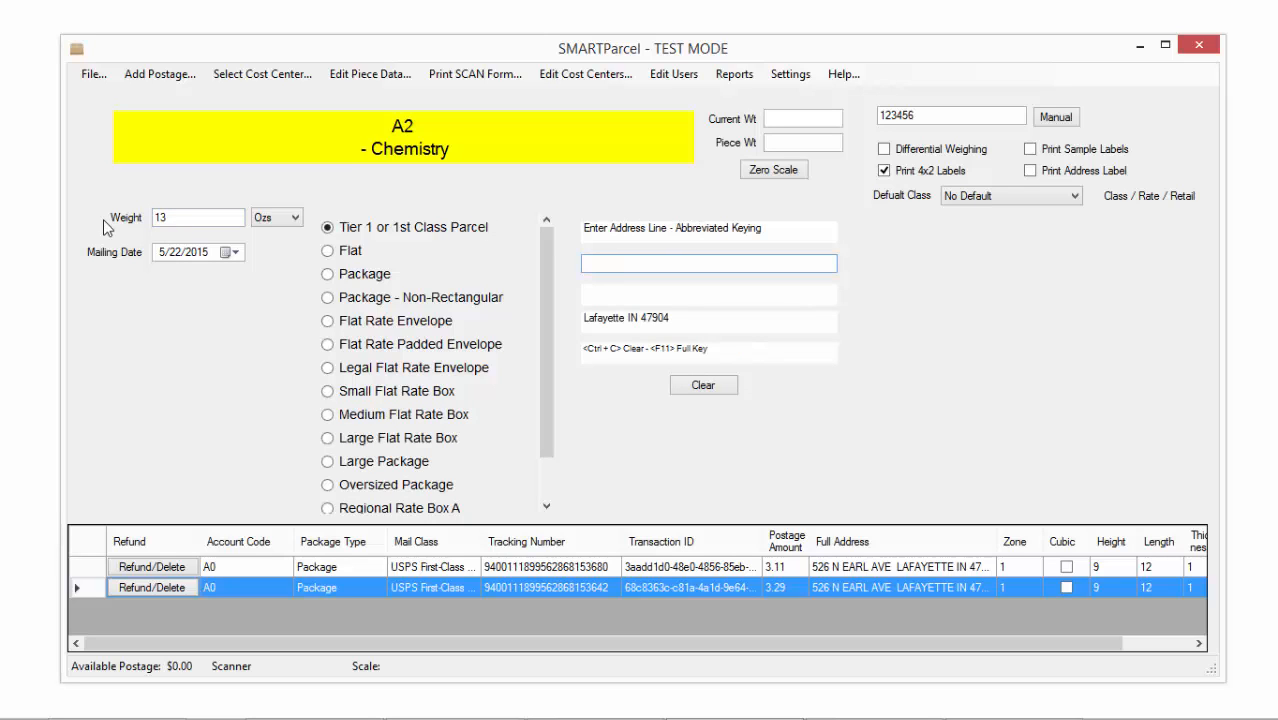
{"action": "key", "text": "Return"}
{"action": "key", "text": "Return"}
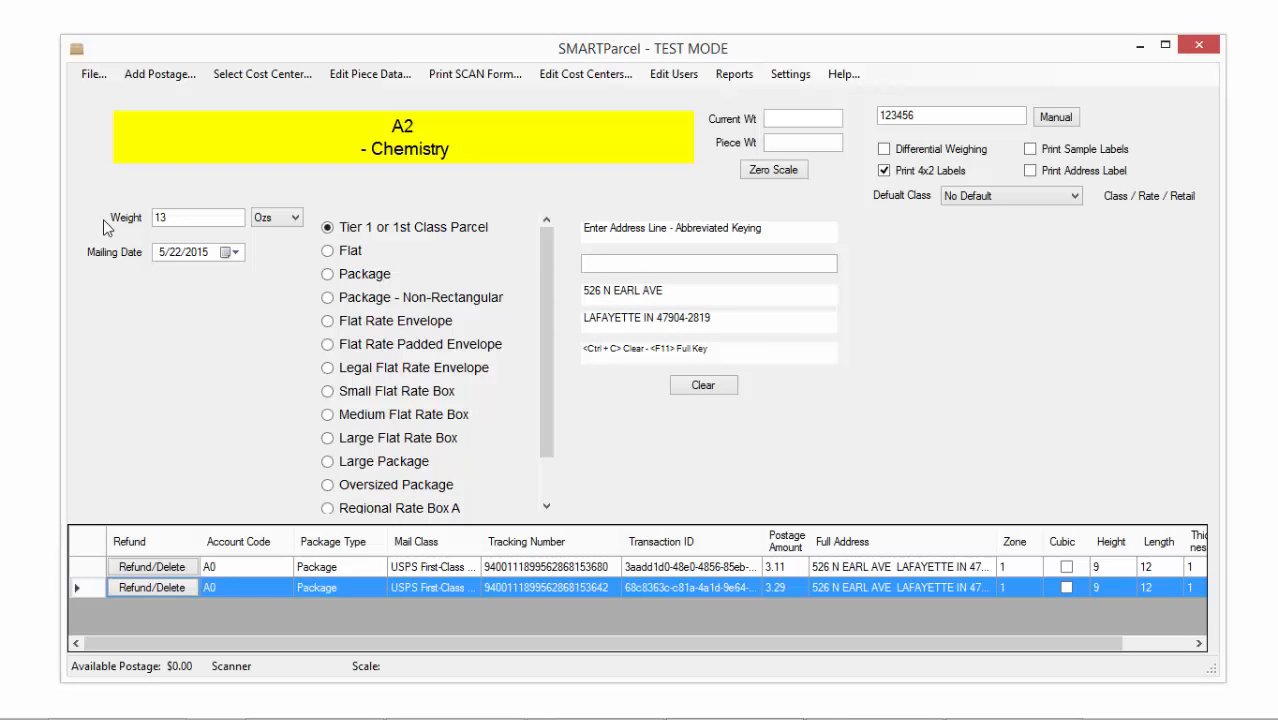
{"action": "key", "text": "Return"}
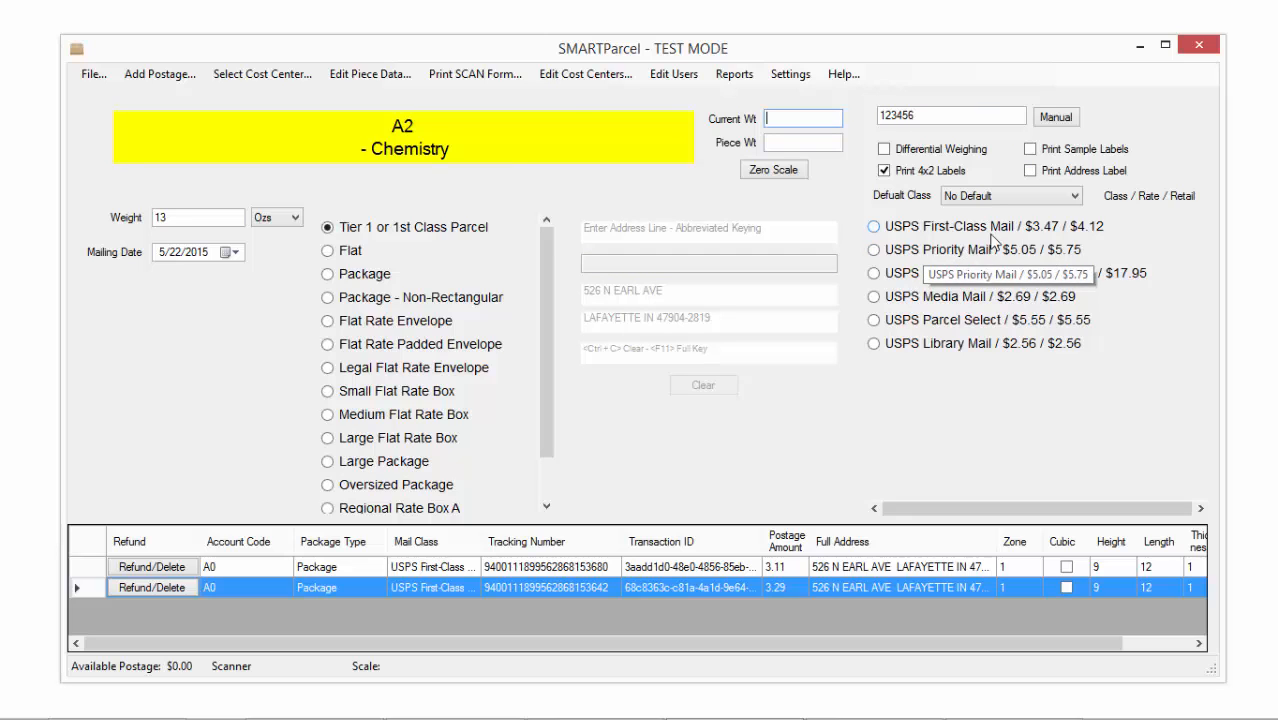
{"action": "left_click", "coordinate": [875, 229]}
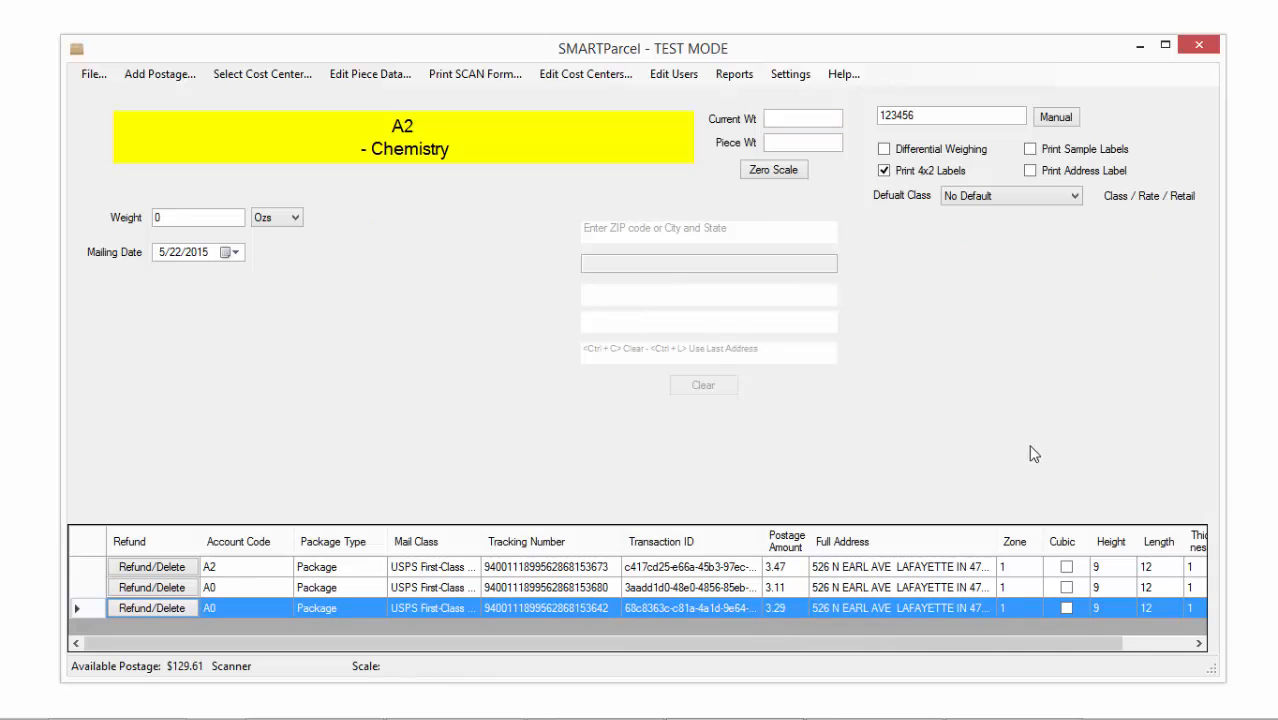
Set default class to First-Class/Priority Mail and buy a 12 oz label for $3.29
{"action": "left_click", "coordinate": [1052, 192]}
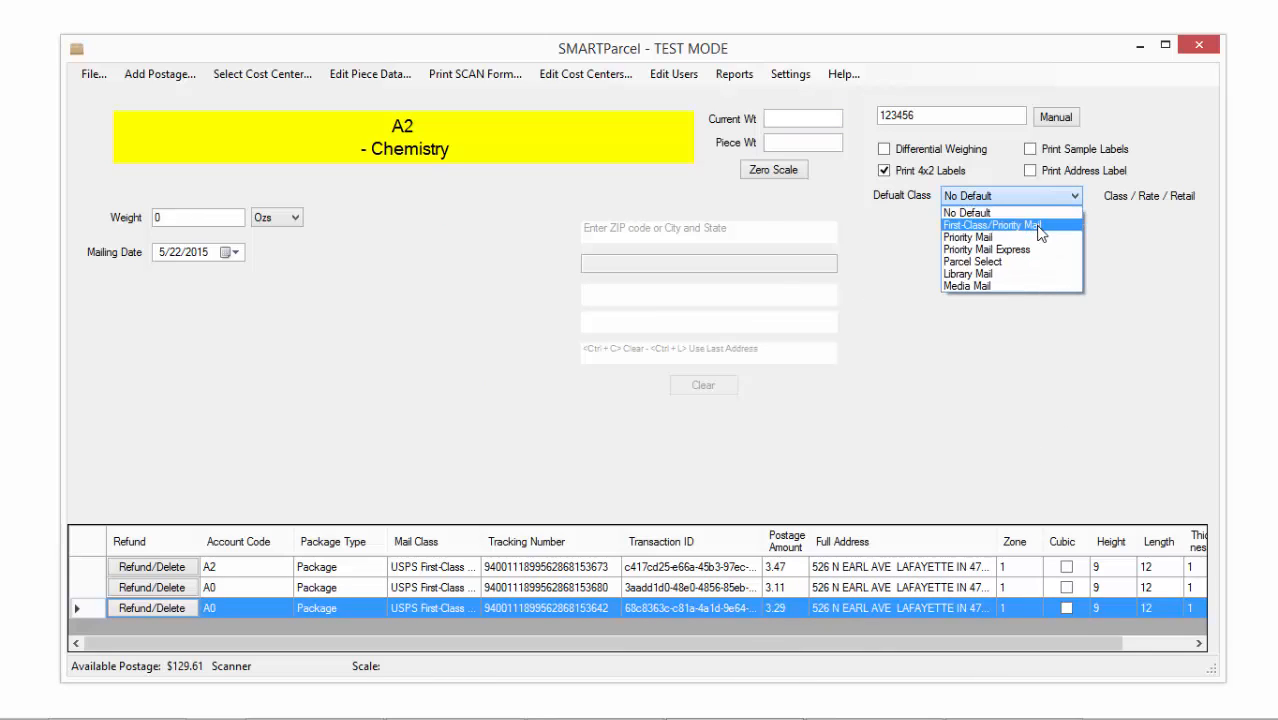
{"action": "left_click", "coordinate": [1040, 226]}
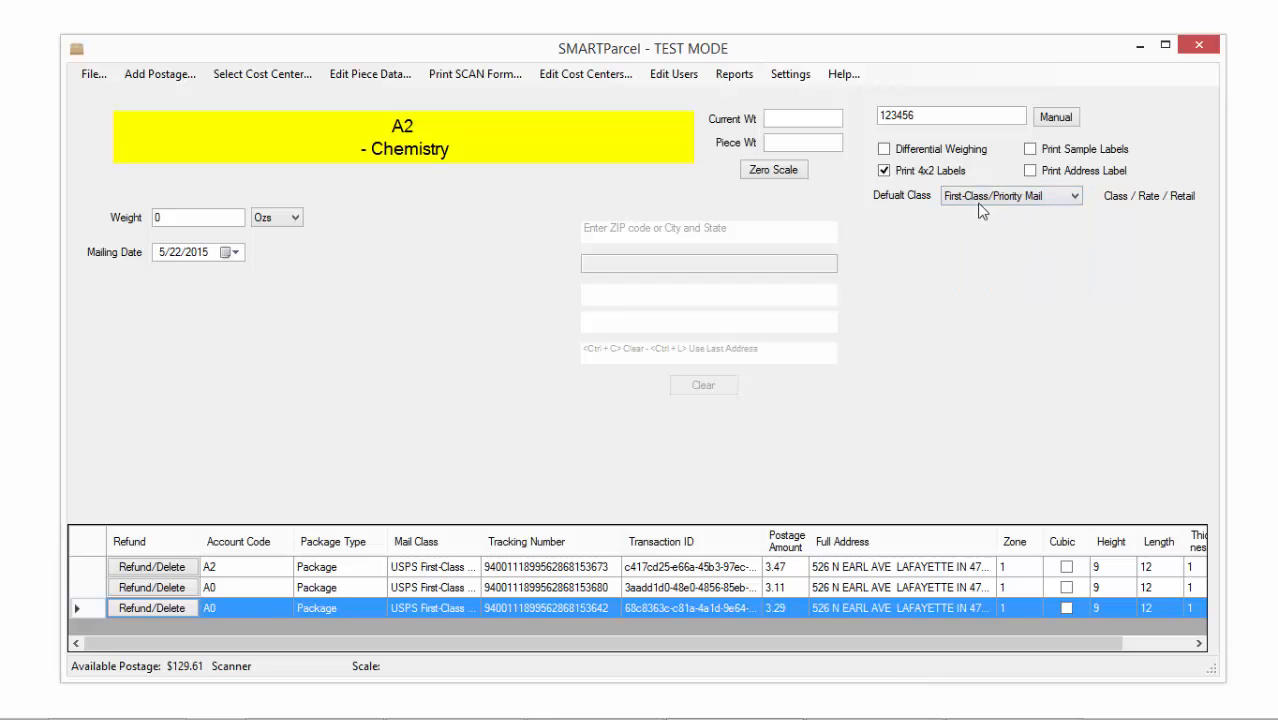
{"action": "left_click", "coordinate": [166, 219]}
{"action": "type", "text": "12"}
{"action": "key", "text": "Return"}
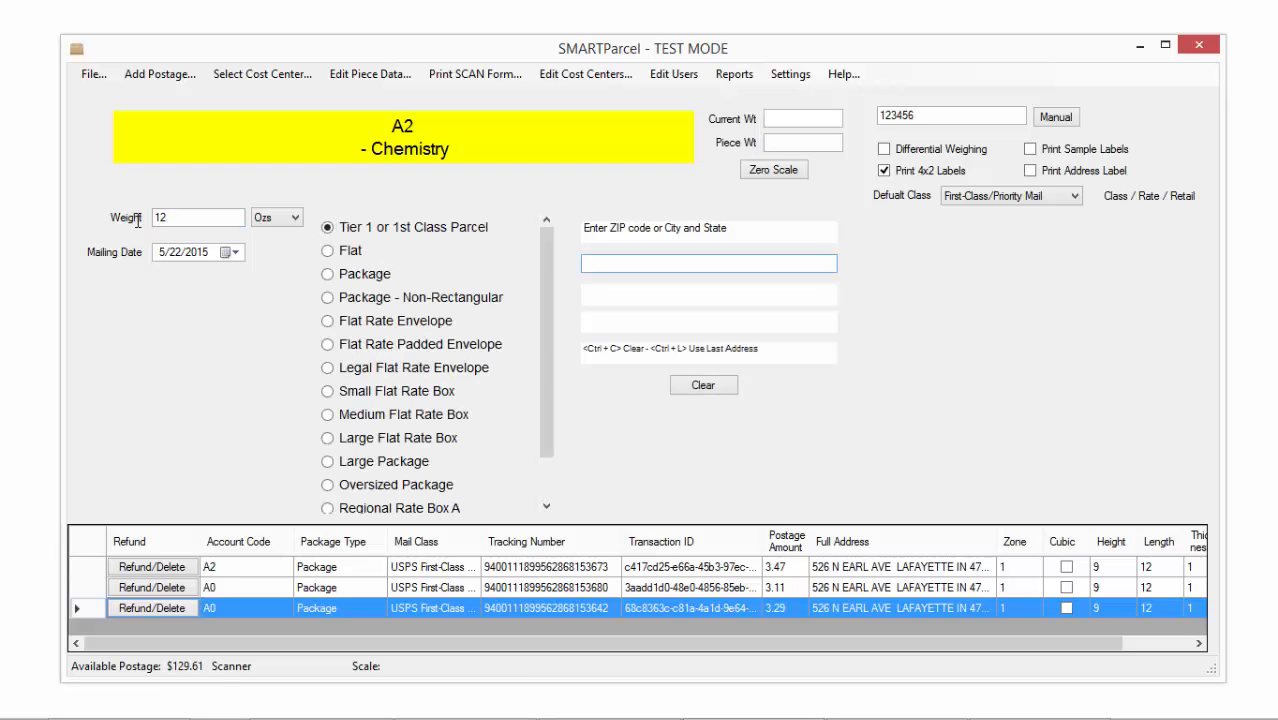
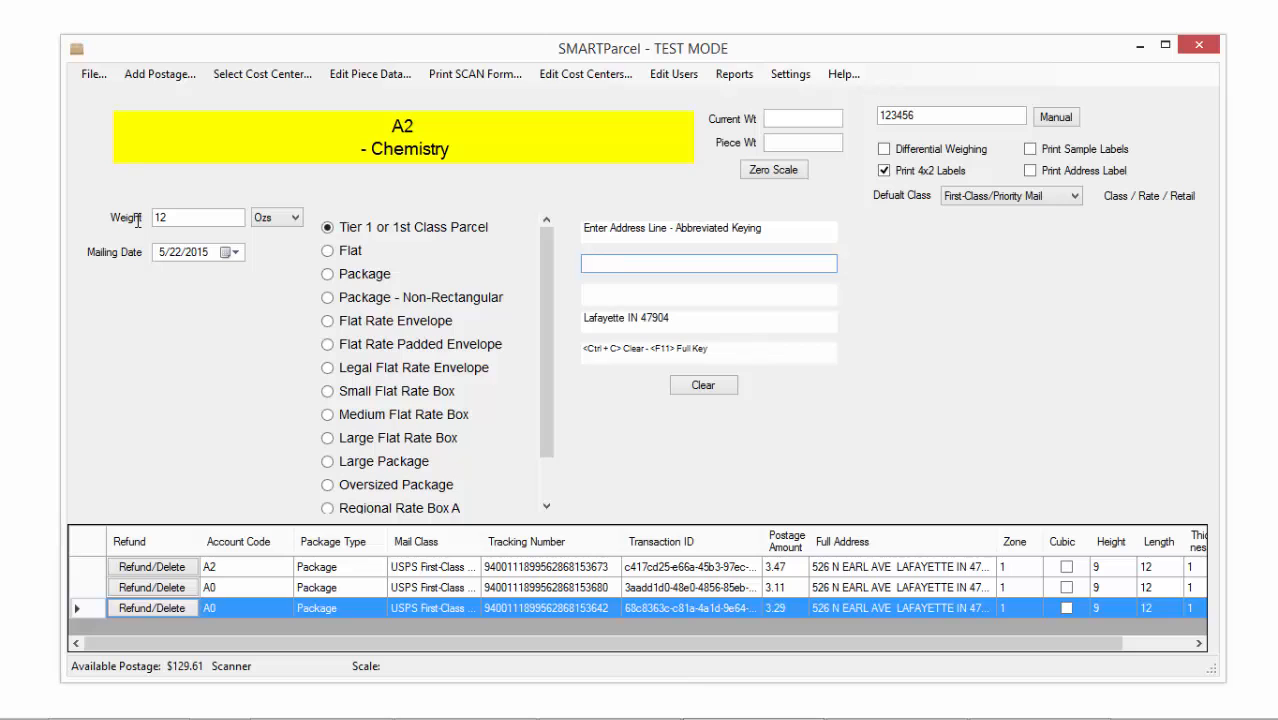
{"action": "key", "text": "Return"}
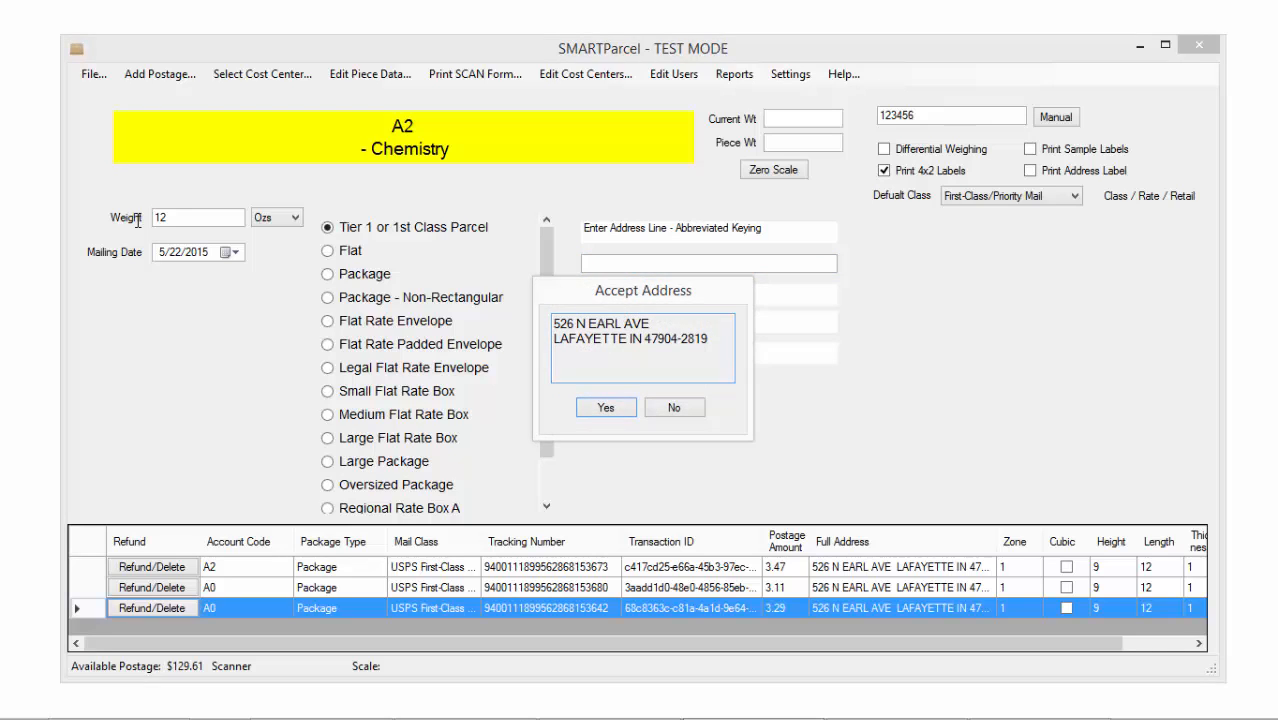
{"action": "key", "text": "Return"}
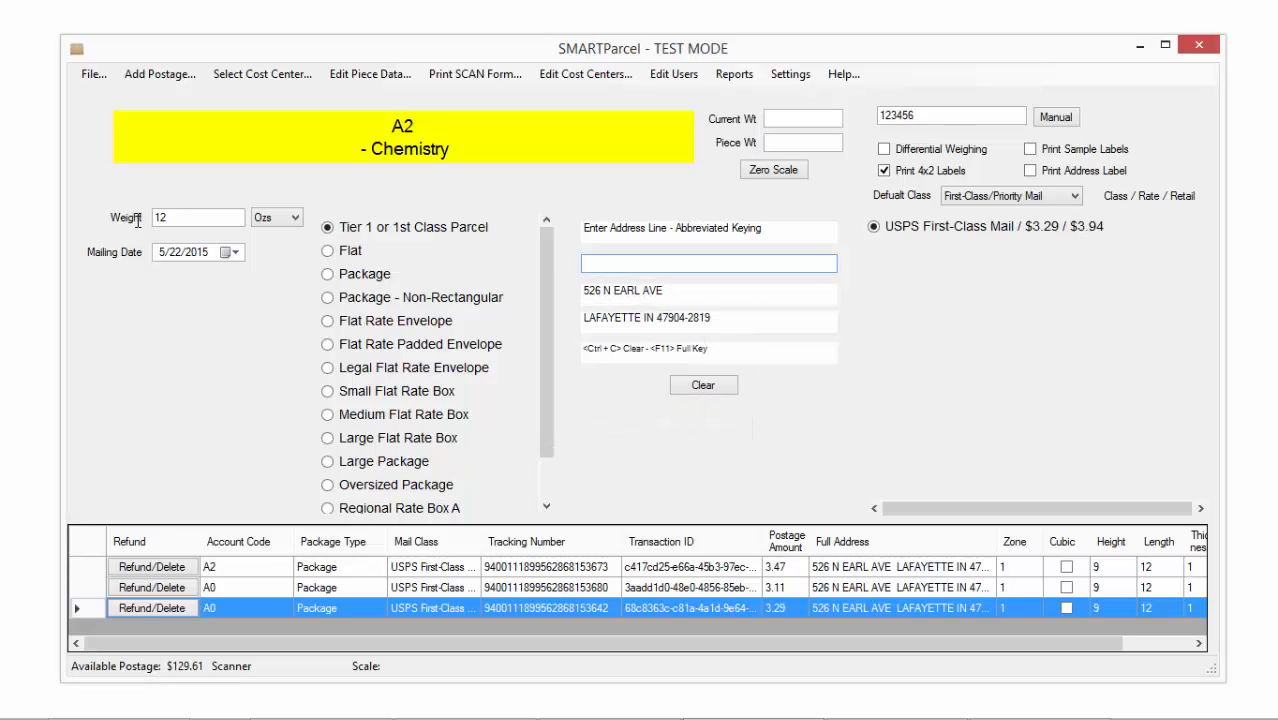
{"action": "key", "text": "Return"}
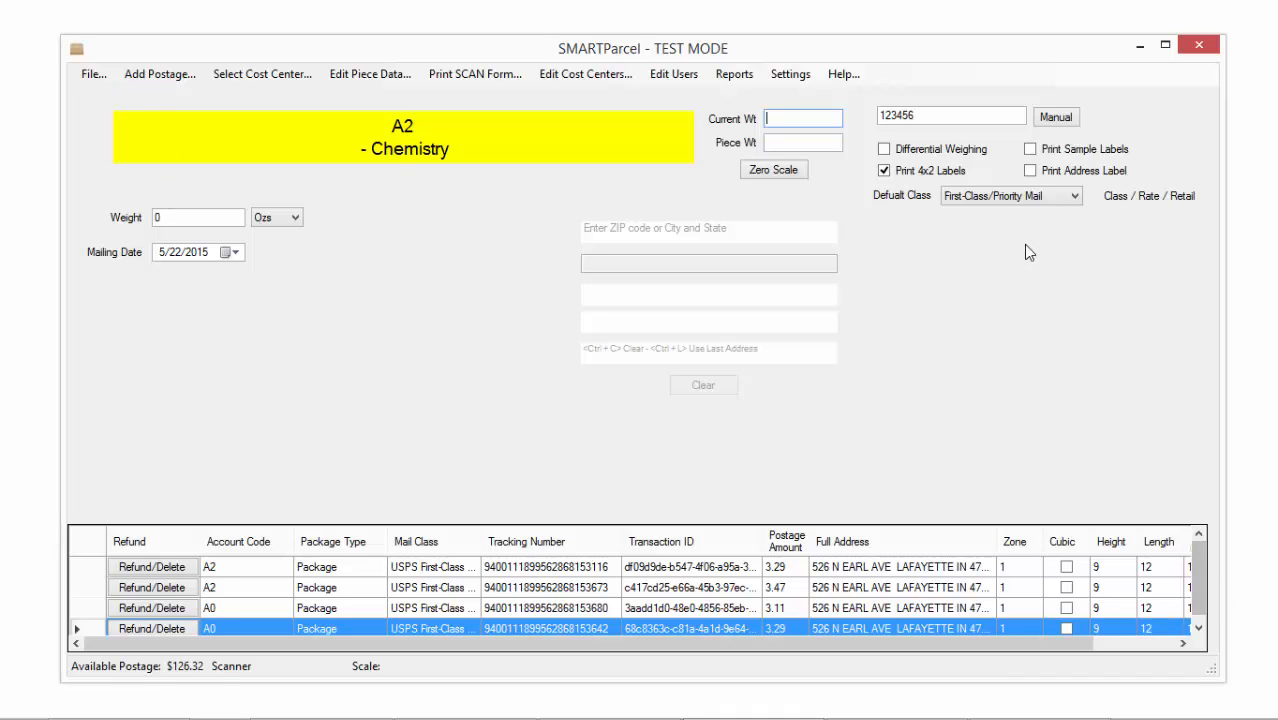
Enter a 500 oz weight with dimensions 8 x 8 x 3
{"action": "left_click", "coordinate": [213, 218]}
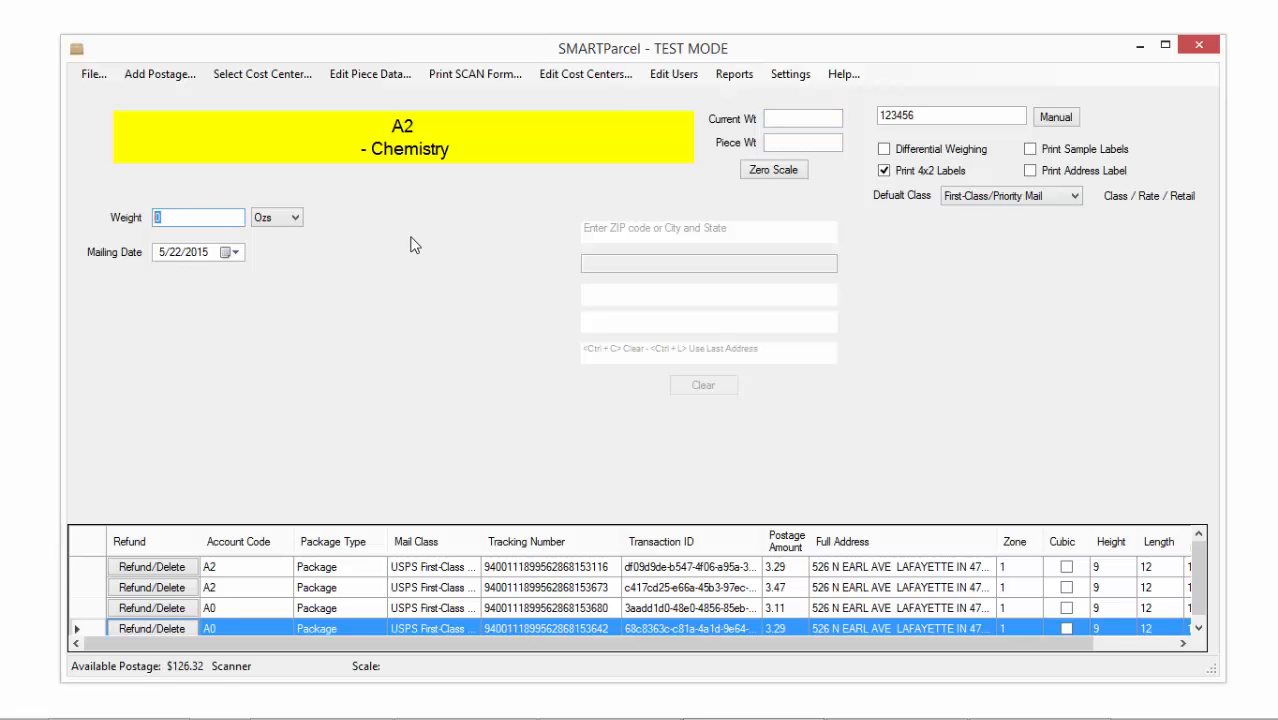
{"action": "type", "text": "500"}
{"action": "key", "text": "Return"}
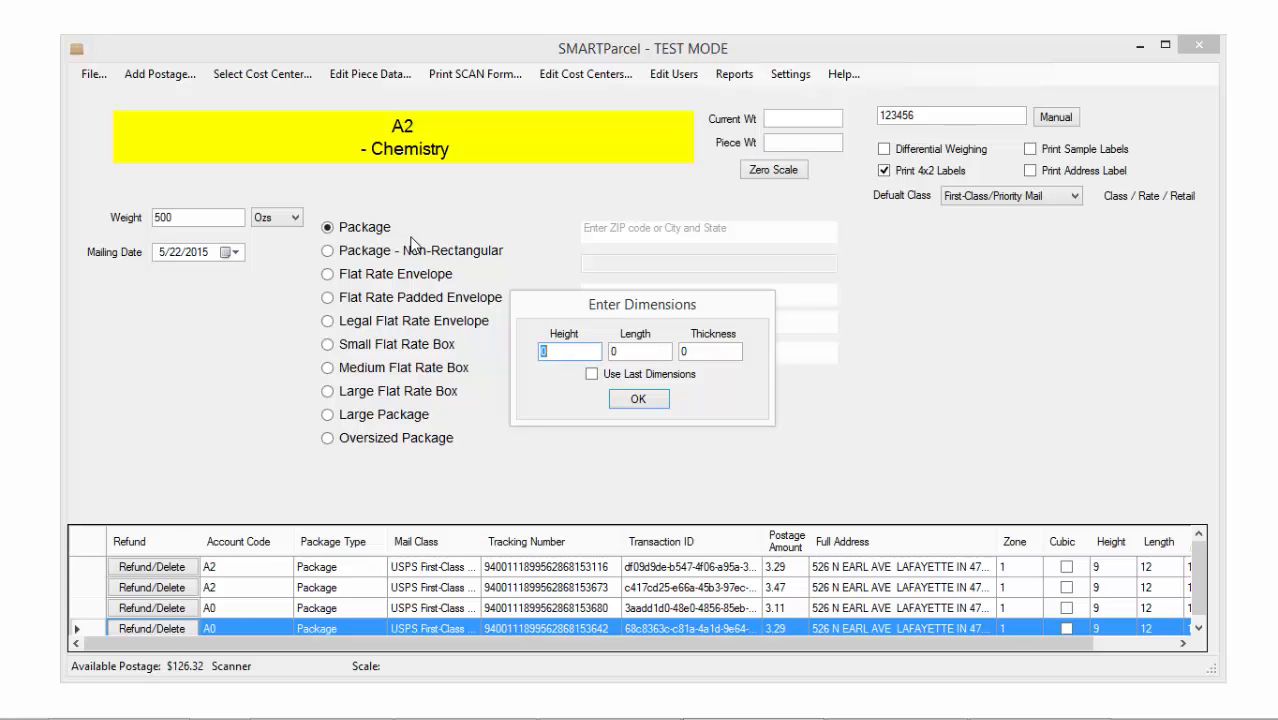
{"action": "type", "text": "8"}
{"action": "key", "text": "Tab"}
{"action": "type", "text": "8"}
{"action": "key", "text": "Tab"}
{"action": "type", "text": "3"}
{"action": "left_click", "coordinate": [634, 402]}
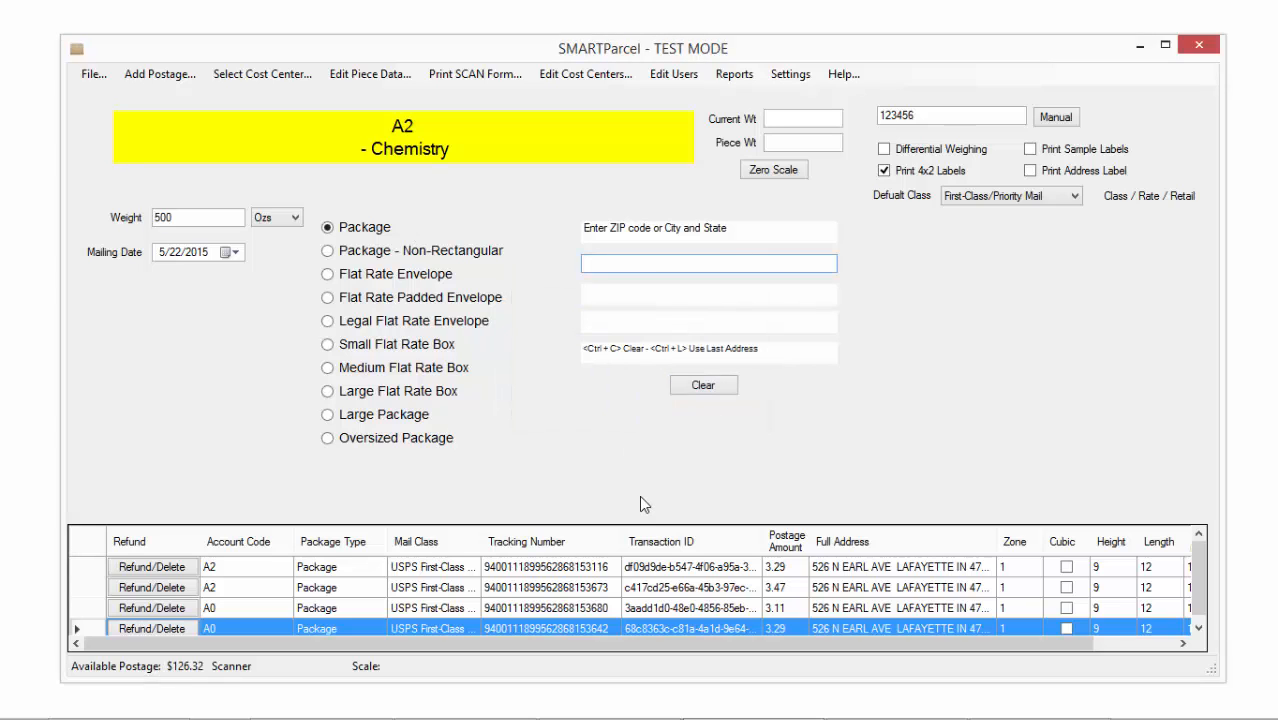
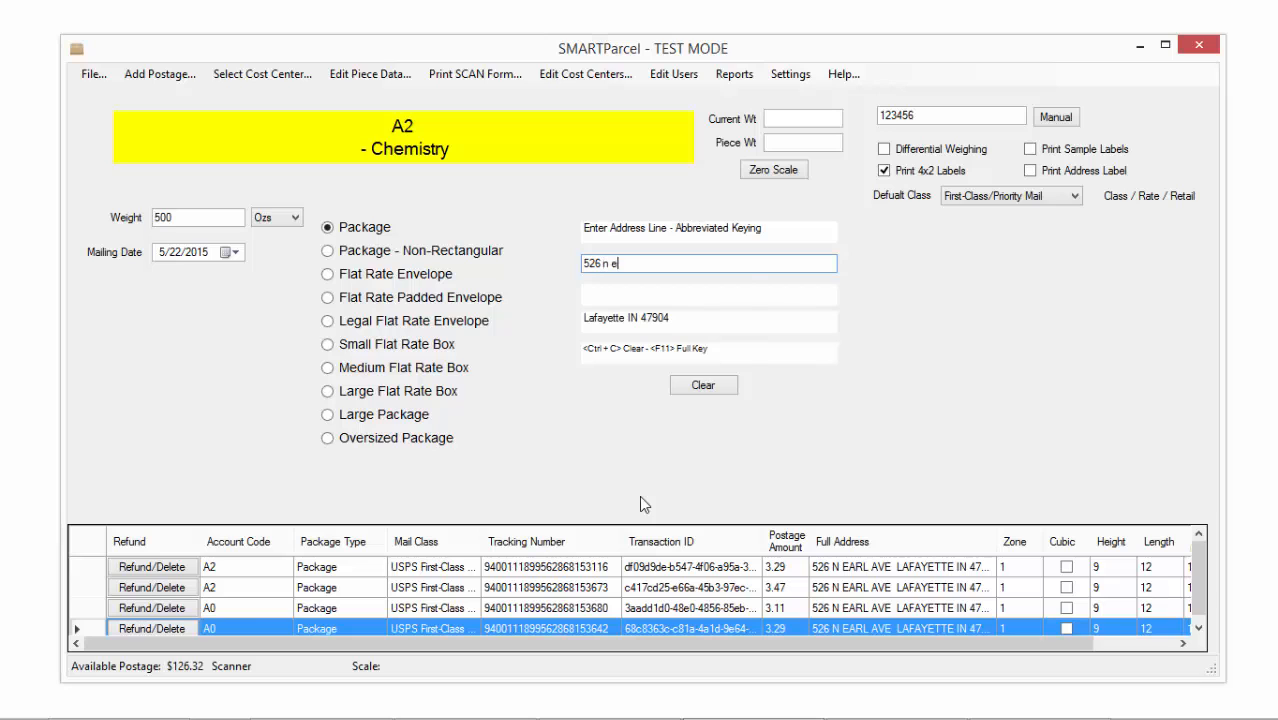
Key and accept the delivery address, then buy the $21.96 Priority Mail label
{"action": "key", "text": "Return"}
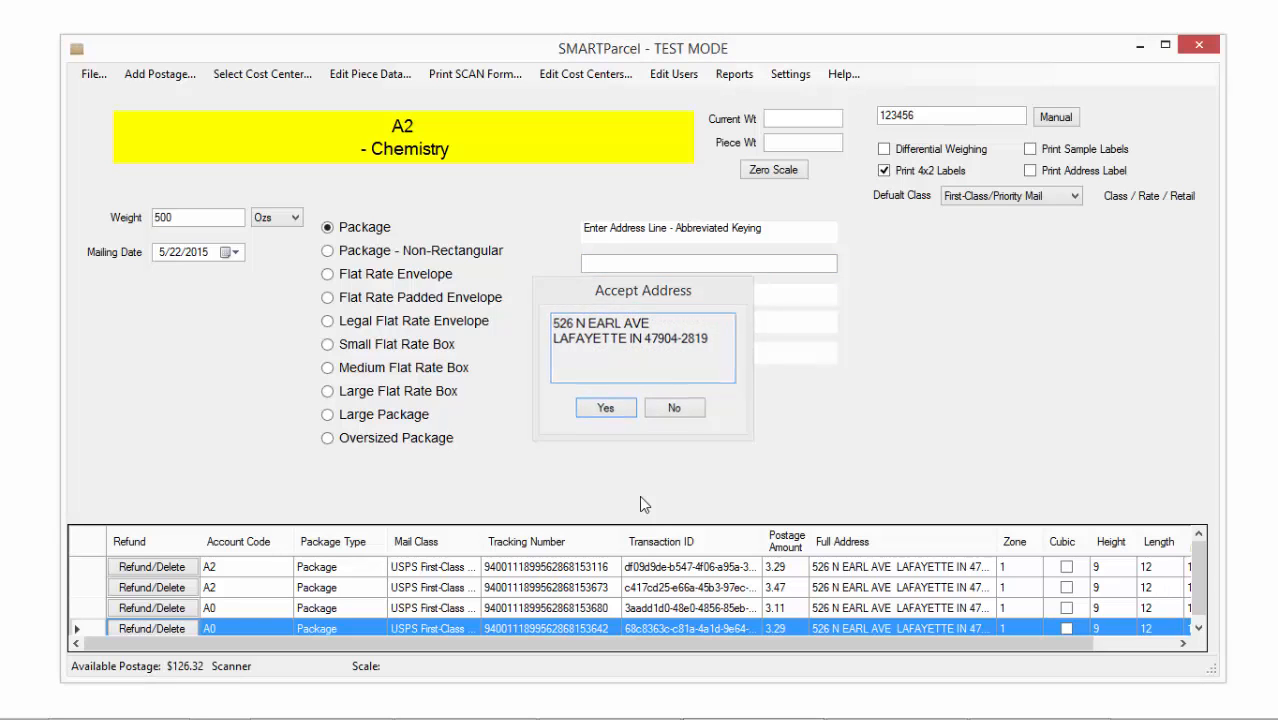
{"action": "key", "text": "Return"}
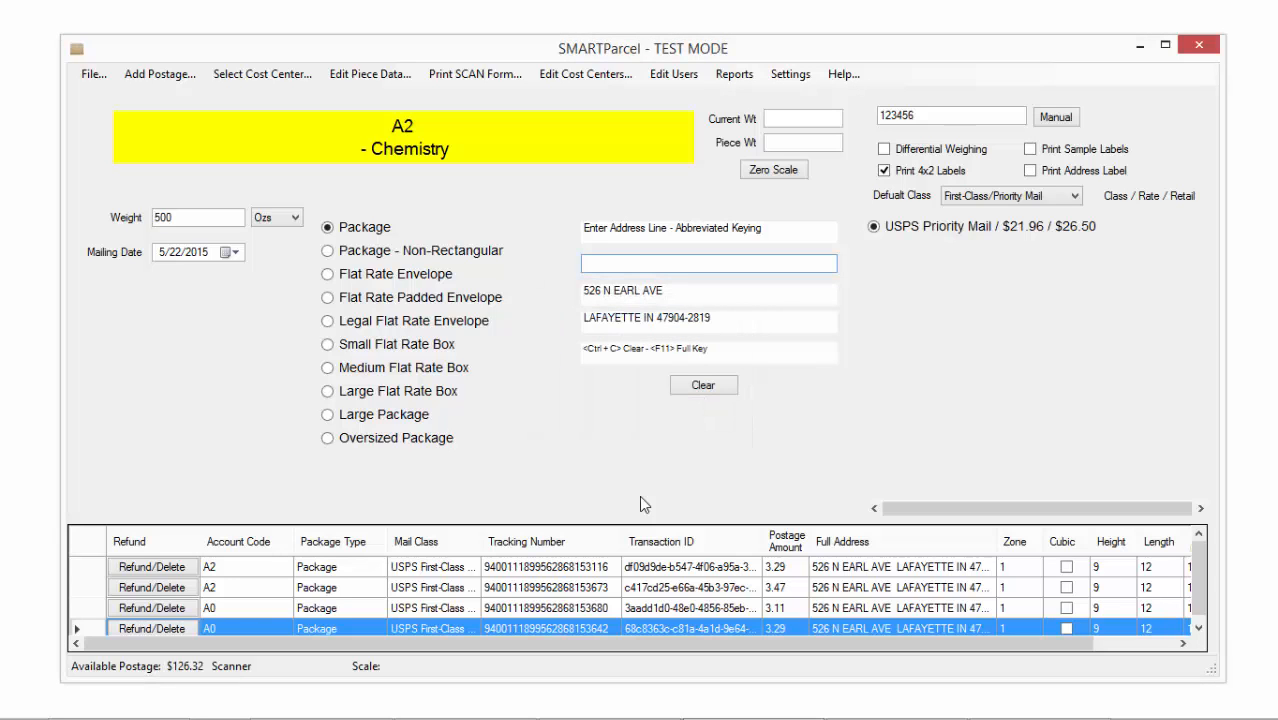
{"action": "key", "text": "Return"}
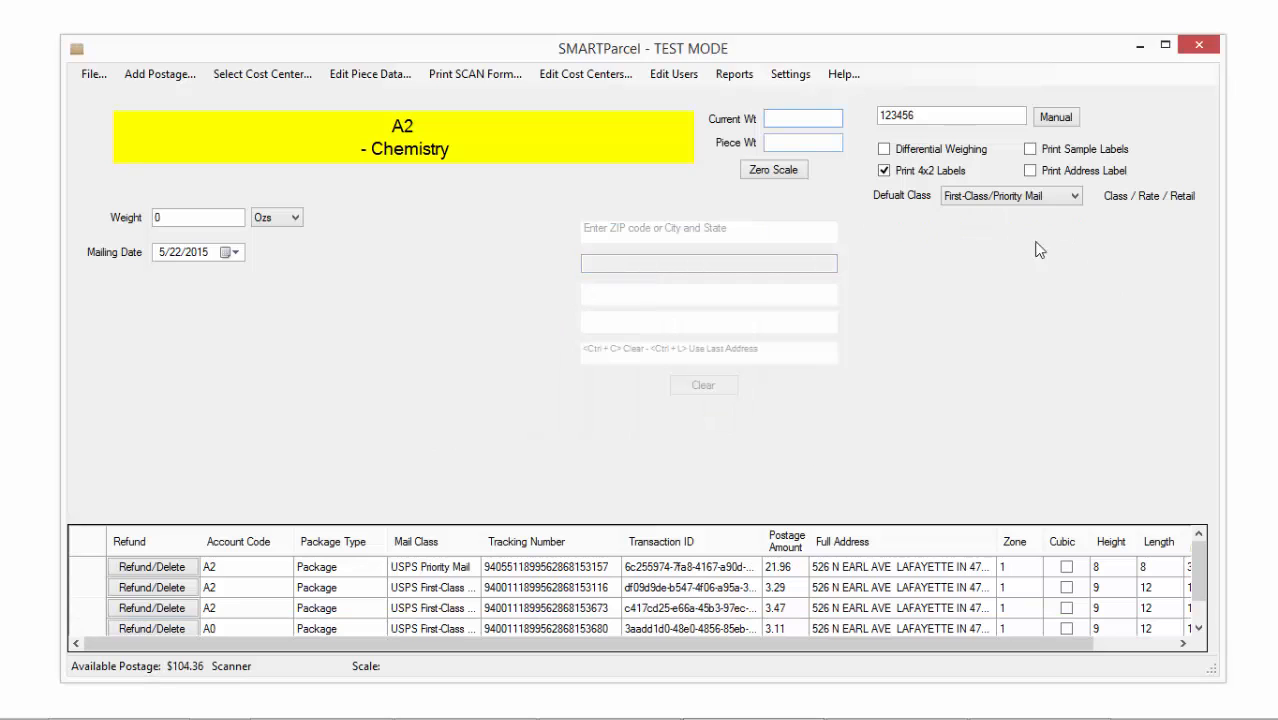
Change the Default Class dropdown from First-Class/Priority Mail to No Default
{"action": "left_click", "coordinate": [1074, 198]}
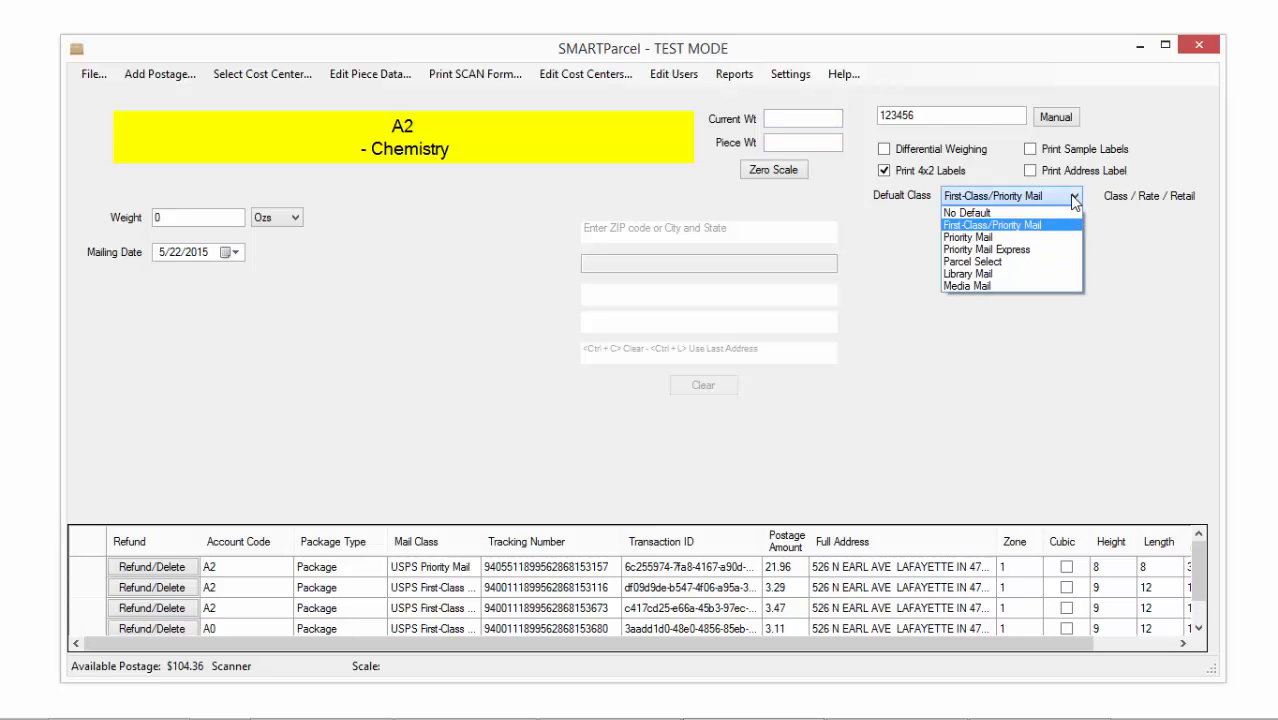
{"action": "left_click", "coordinate": [1074, 198]}
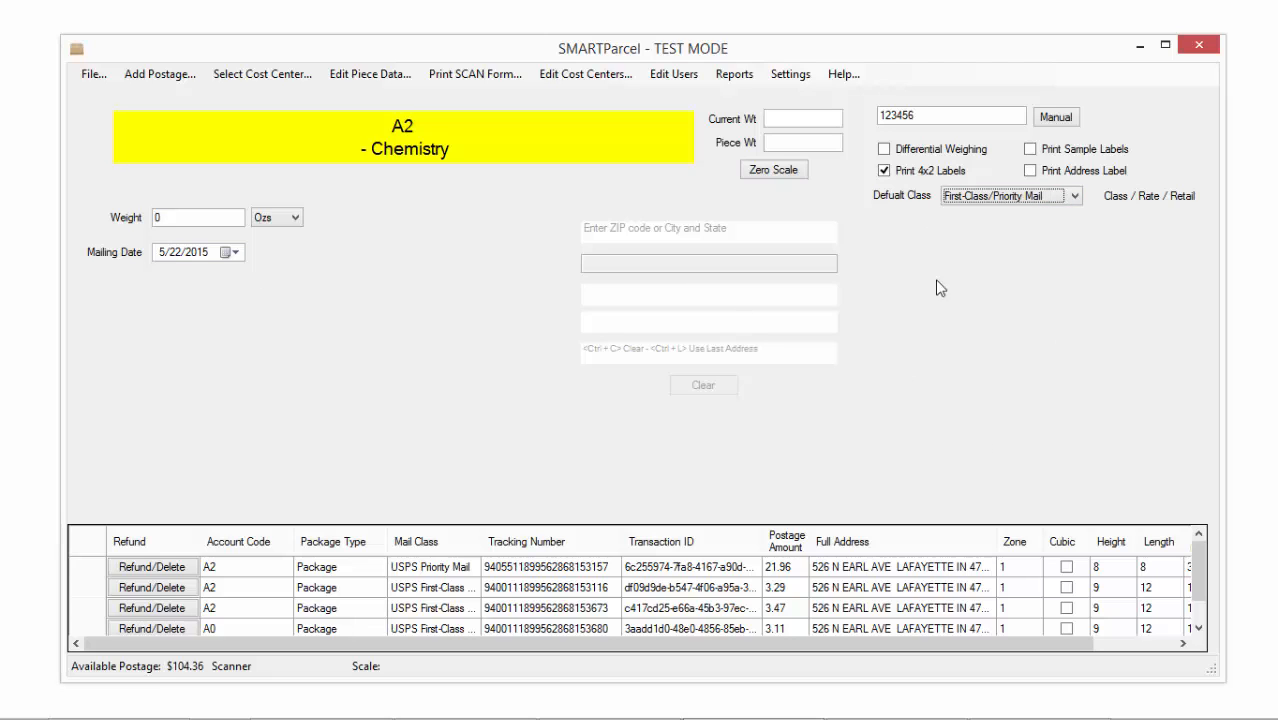
{"action": "left_click", "coordinate": [1075, 197]}
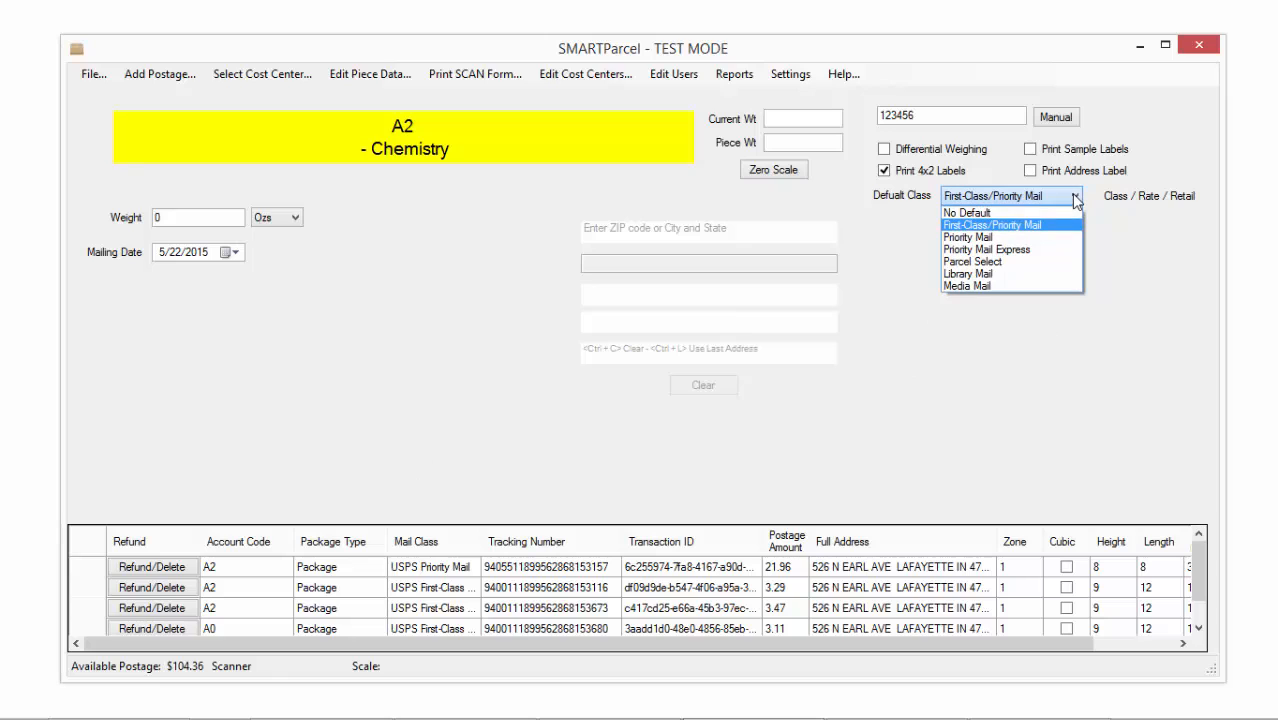
{"action": "left_click", "coordinate": [1038, 213]}
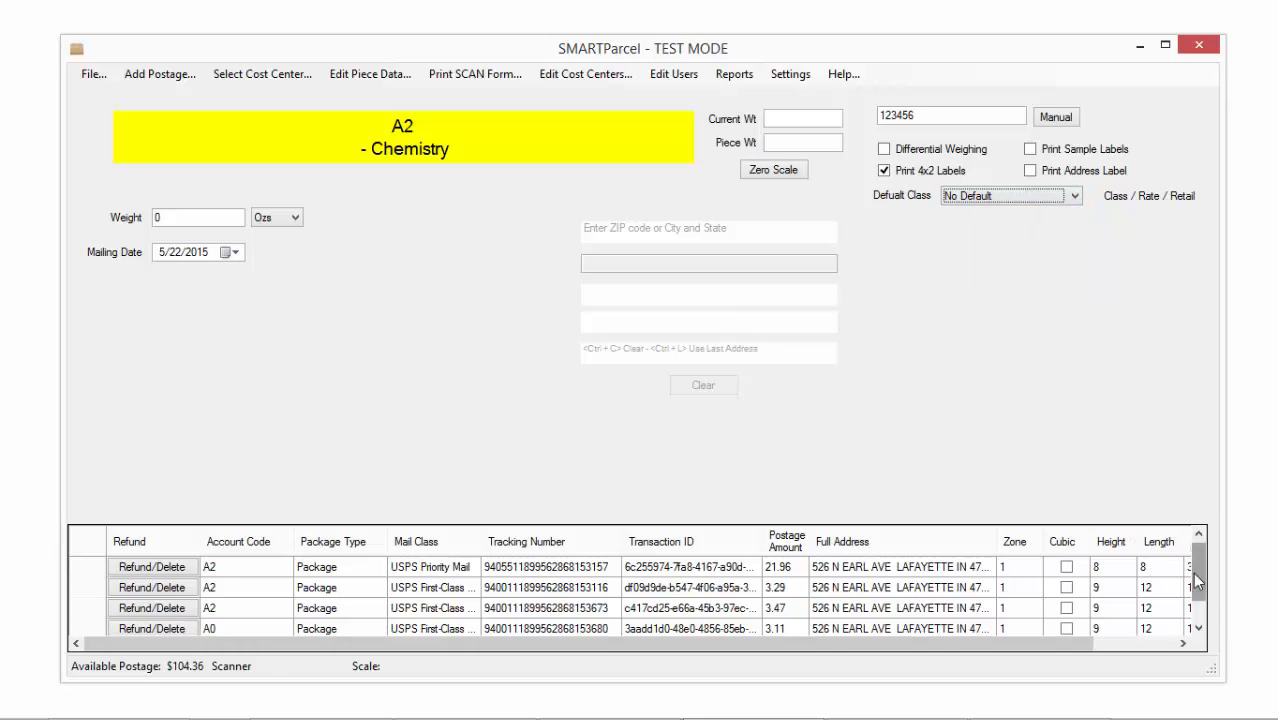
Refund and delete the $21.96 Priority Mail label, confirming the refund success notice
{"action": "left_click_drag", "start_coordinate": [1192, 572], "coordinate": [1193, 601]}
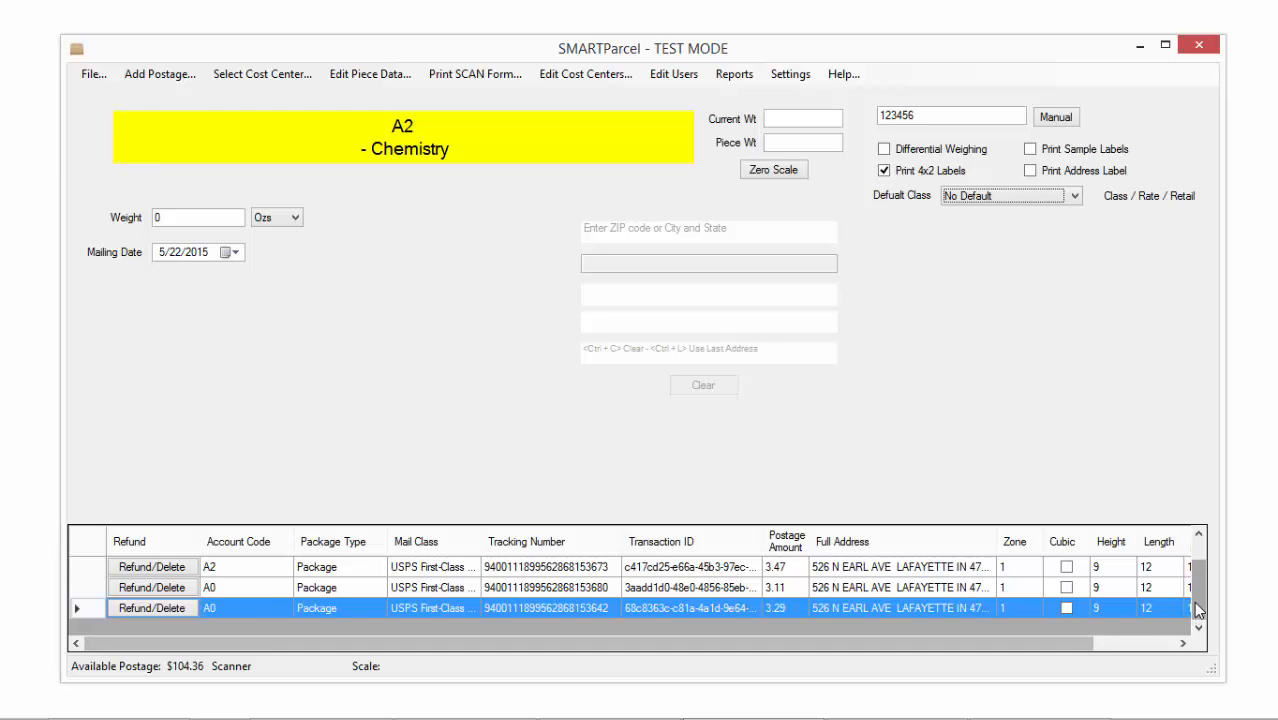
{"action": "left_click_drag", "start_coordinate": [1198, 598], "coordinate": [1198, 573]}
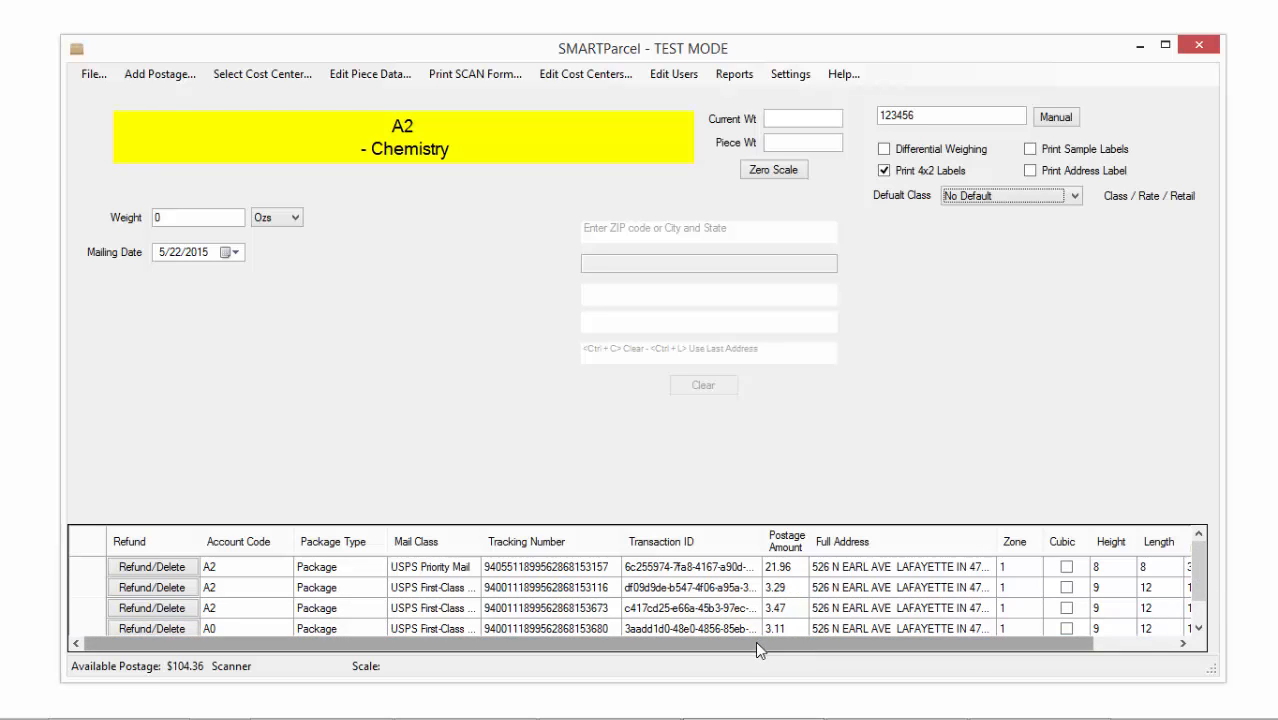
{"action": "left_click_drag", "start_coordinate": [757, 650], "coordinate": [673, 695]}
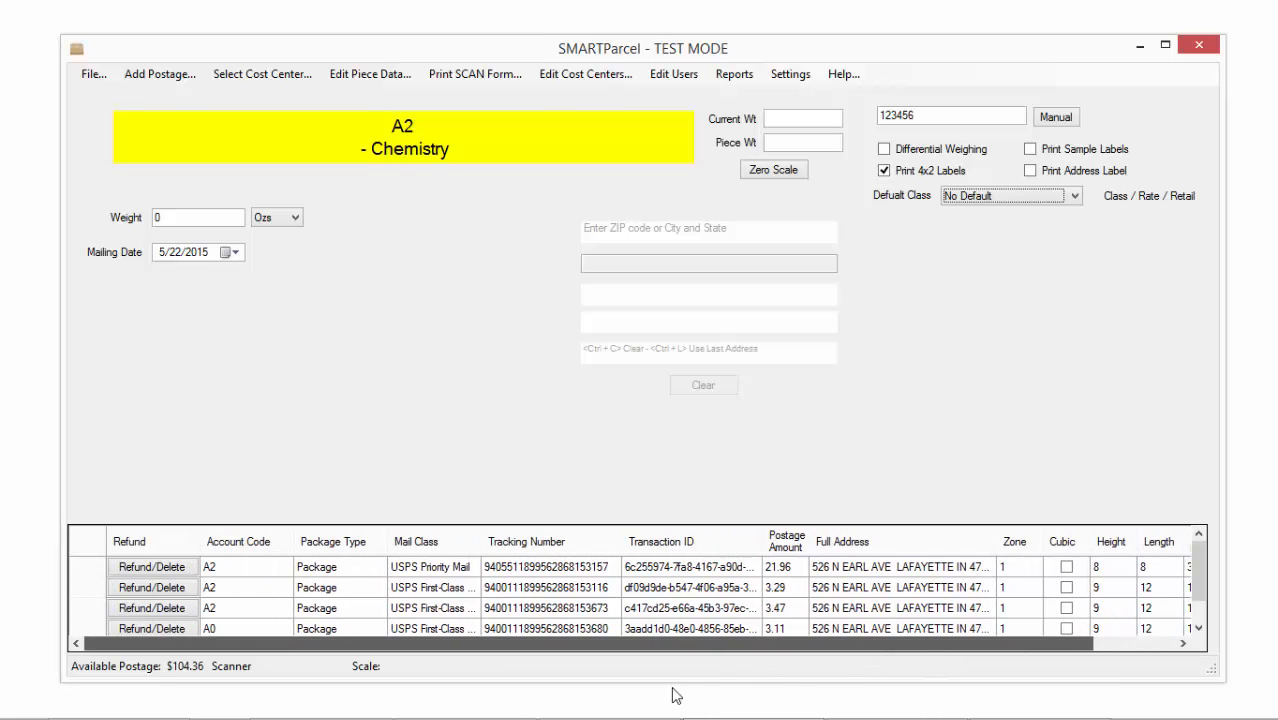
{"action": "left_click", "coordinate": [152, 567]}
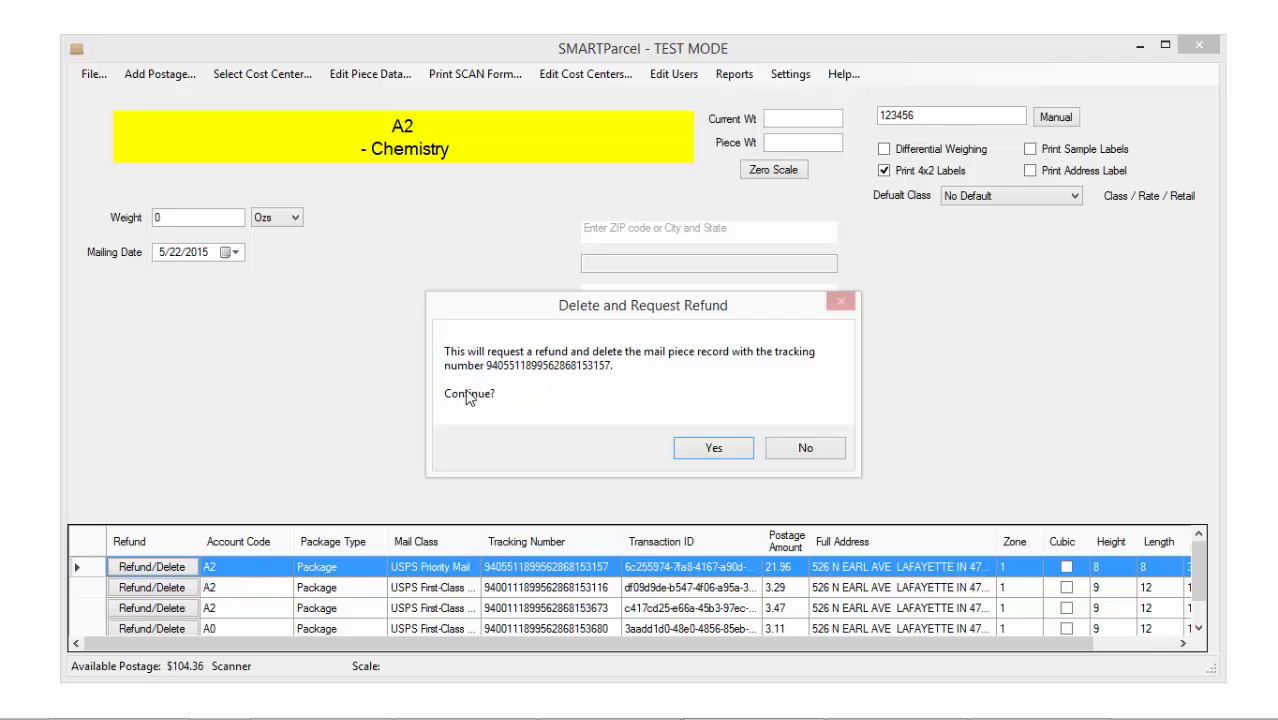
{"action": "left_click", "coordinate": [719, 448]}
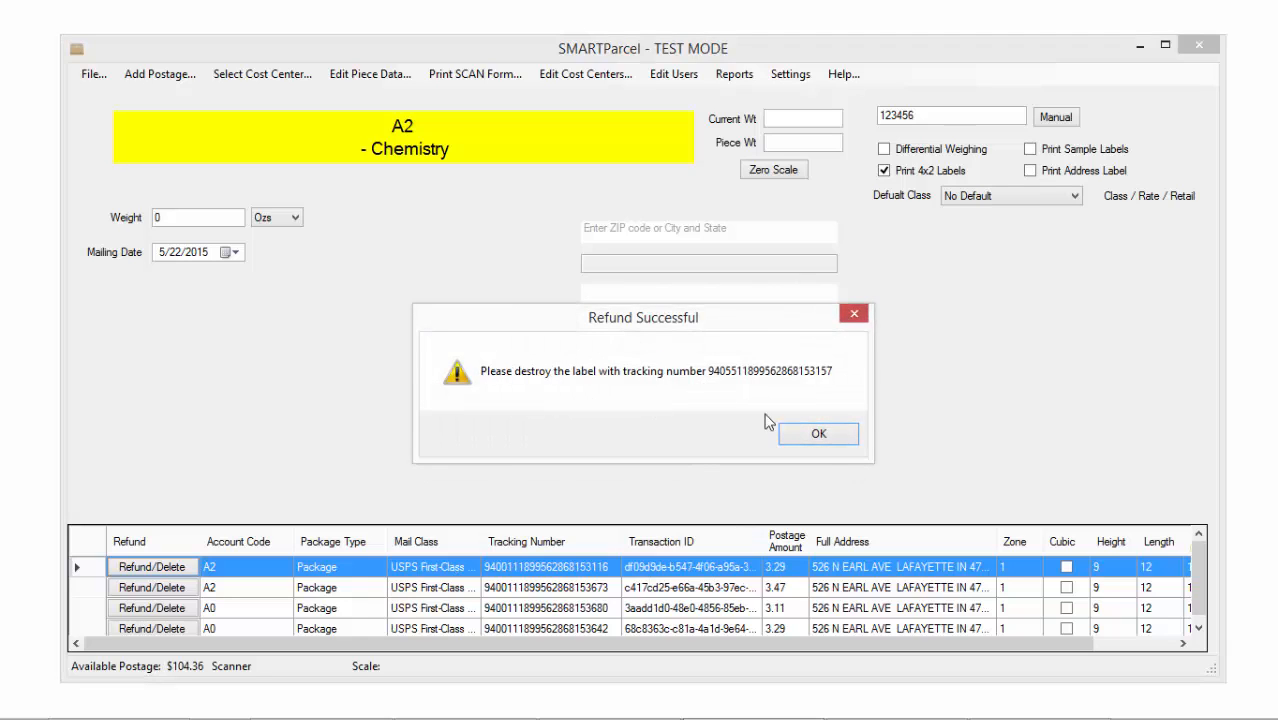
{"action": "left_click", "coordinate": [837, 438]}
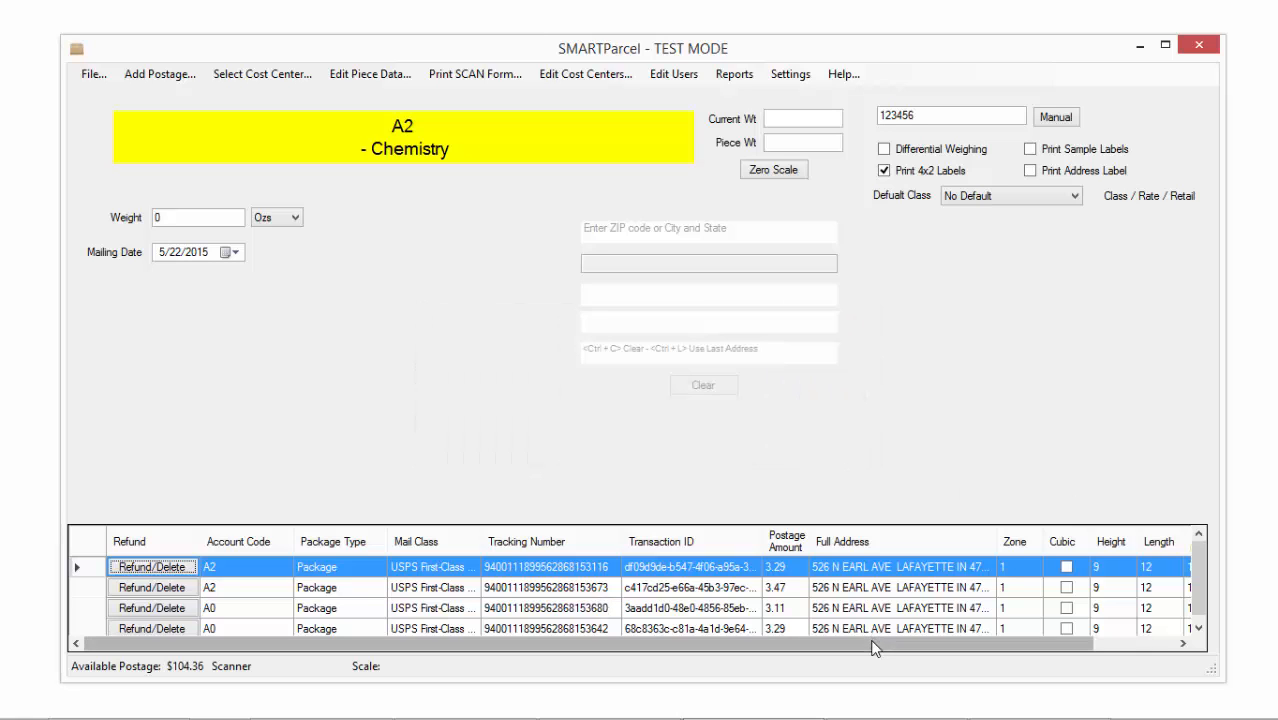
{"action": "left_click_drag", "start_coordinate": [920, 645], "coordinate": [729, 658]}
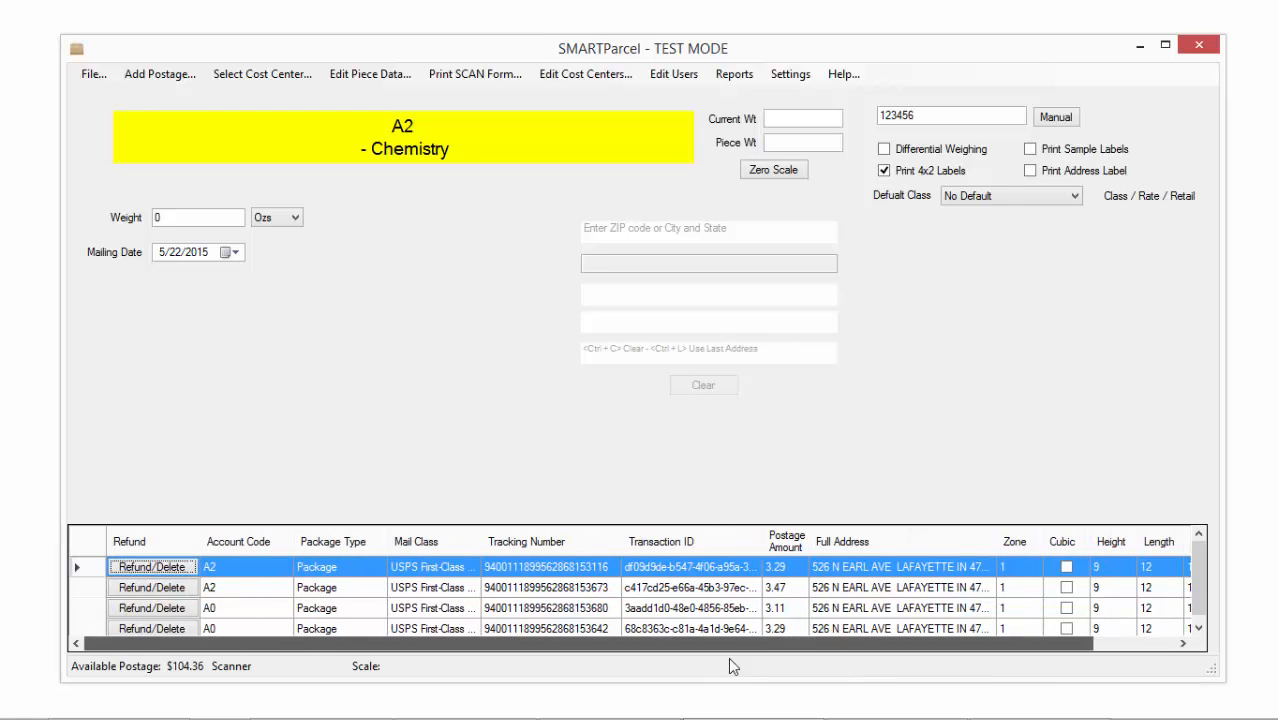
Enter a 12 oz piece with 4×4 dimensions and set the piece type to Flat
{"action": "left_click", "coordinate": [179, 215]}
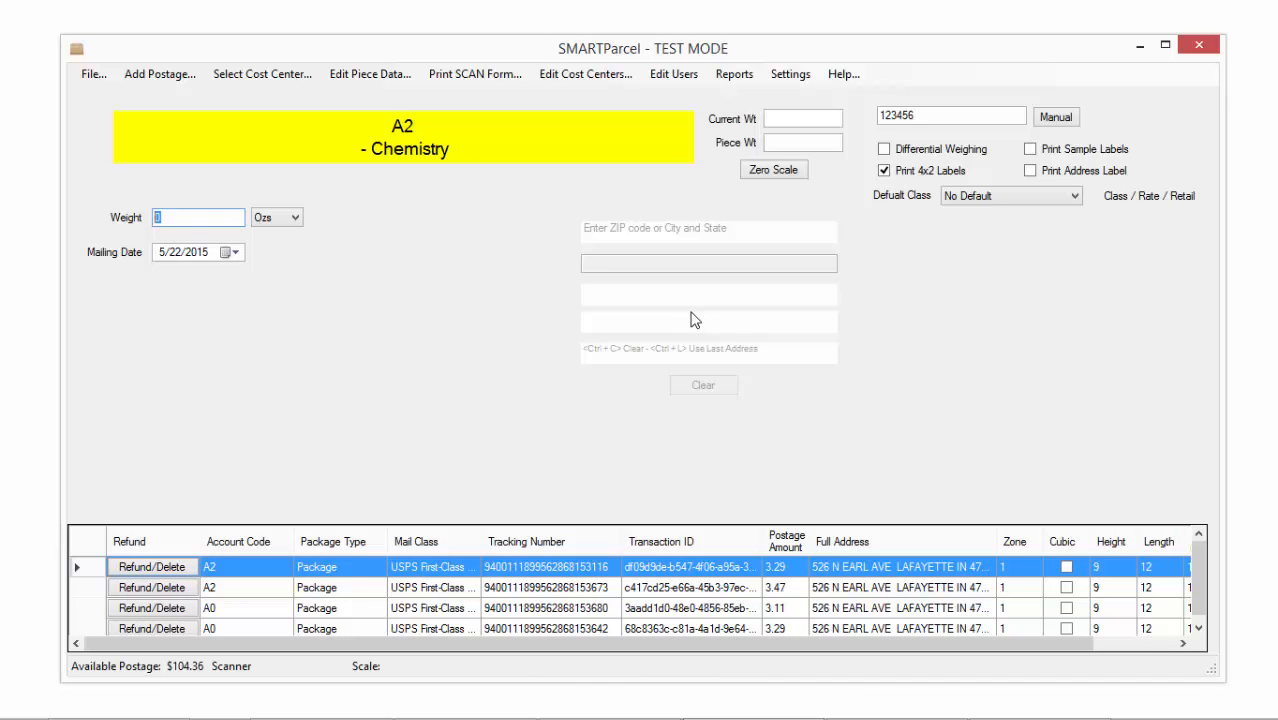
{"action": "type", "text": "12"}
{"action": "key", "text": "Return"}
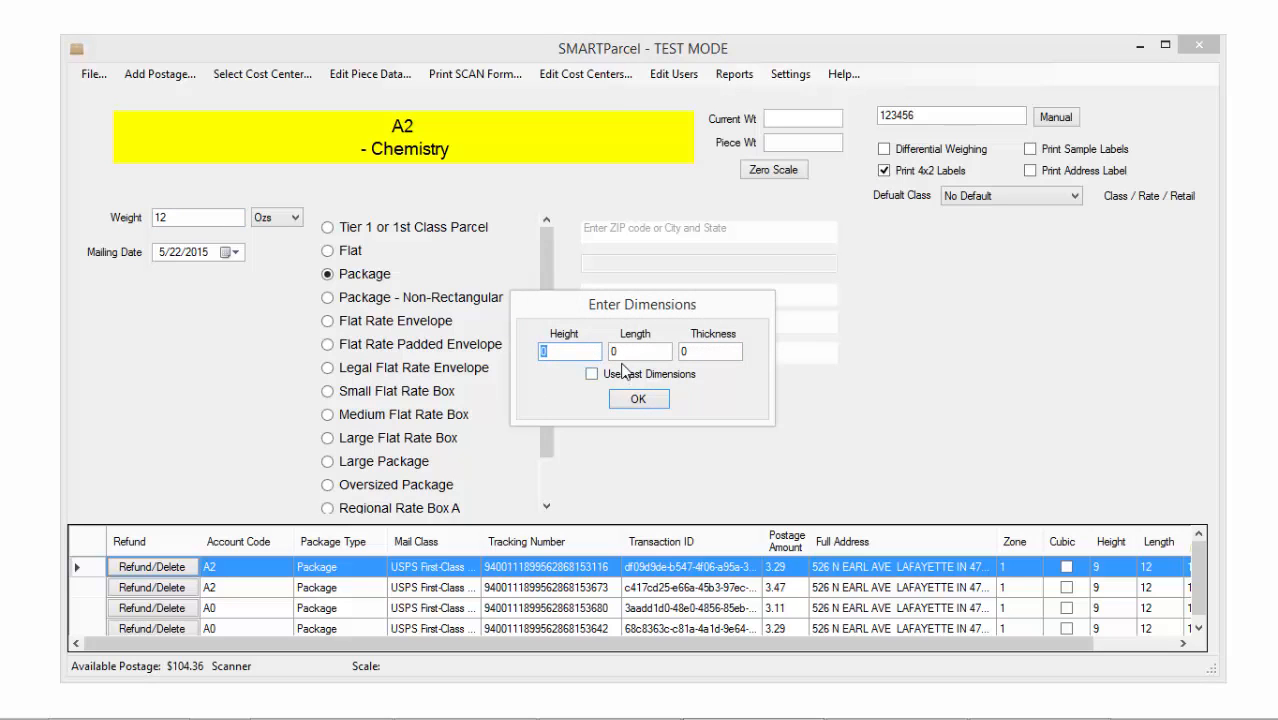
{"action": "type", "text": "4"}
{"action": "key", "text": "Tab"}
{"action": "type", "text": "4"}
{"action": "key", "text": "Tab"}
{"action": "type", "text": "4"}
{"action": "left_click", "coordinate": [638, 400]}
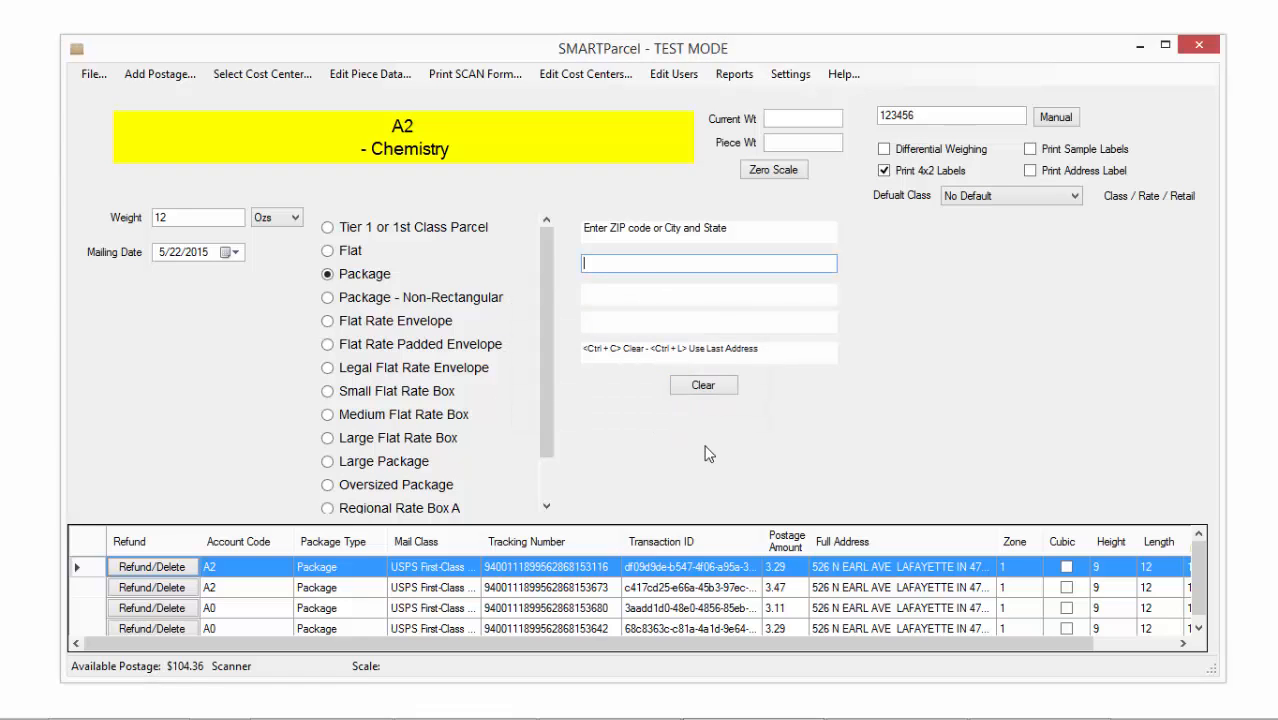
{"action": "left_click", "coordinate": [329, 250]}
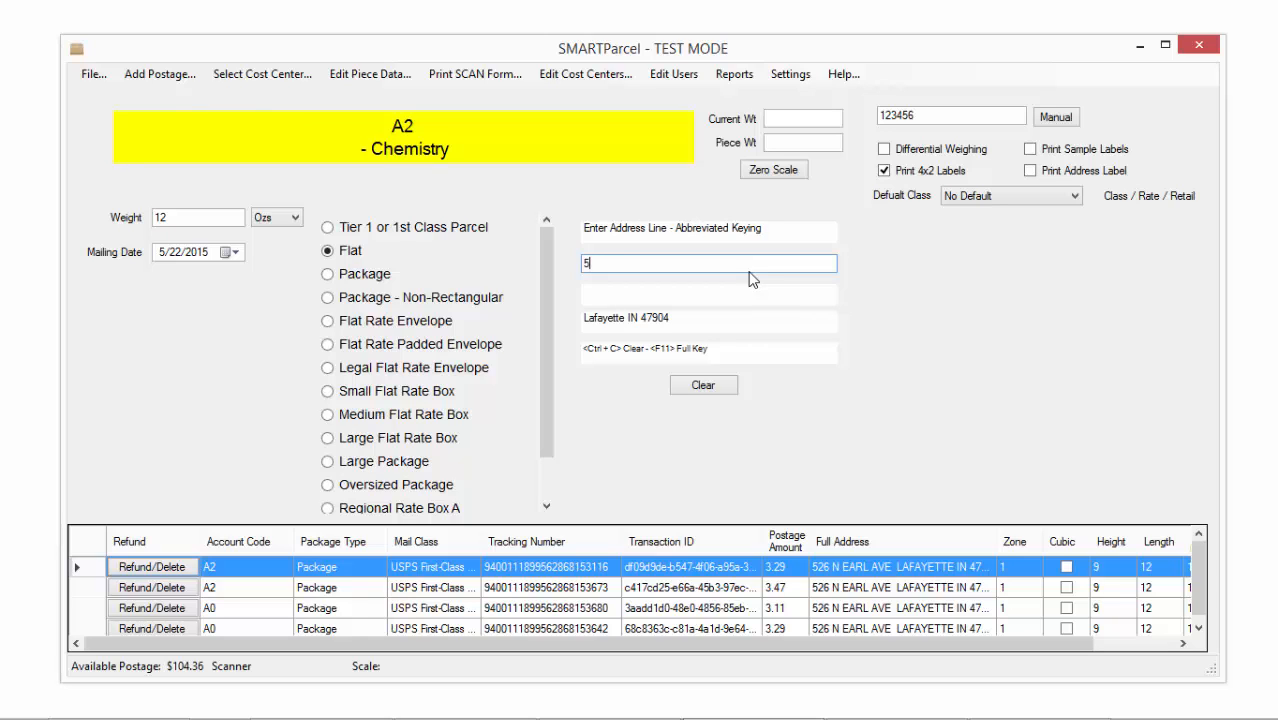
Enter and accept the Lafayette, Indiana recipient address to list the 12 oz Flat rates
{"action": "key", "text": "Return"}
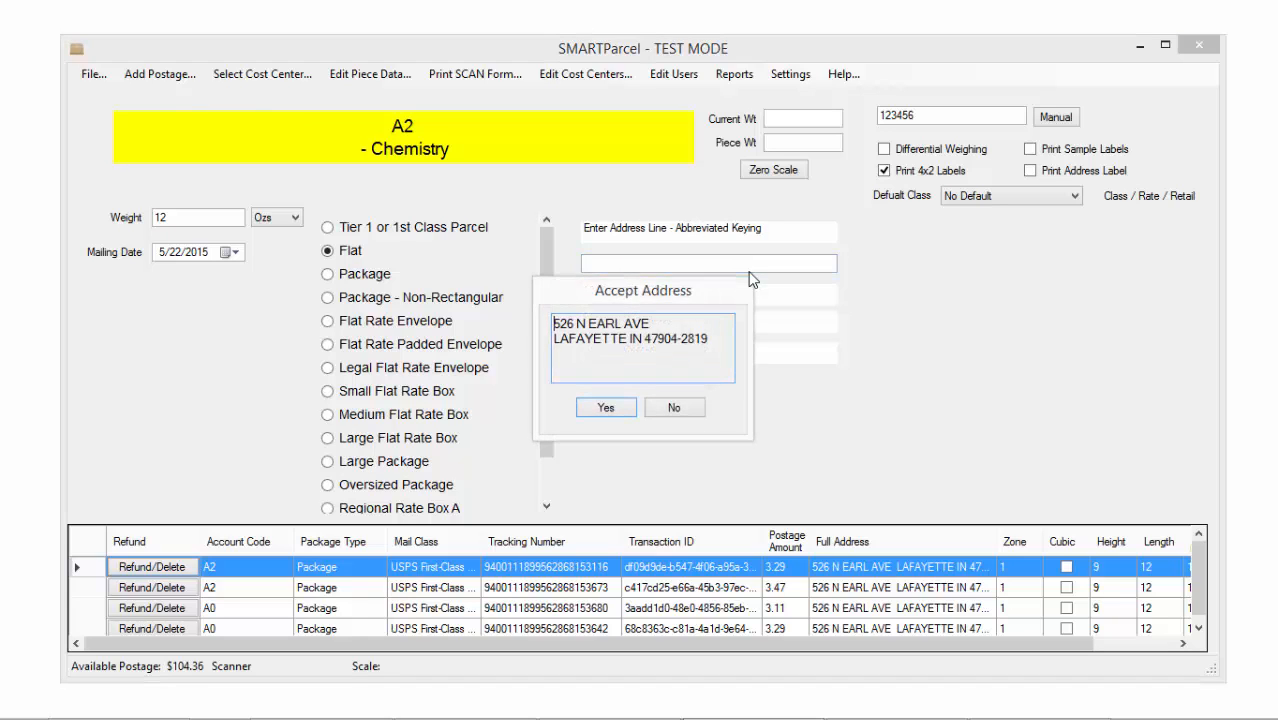
{"action": "key", "text": "Return"}
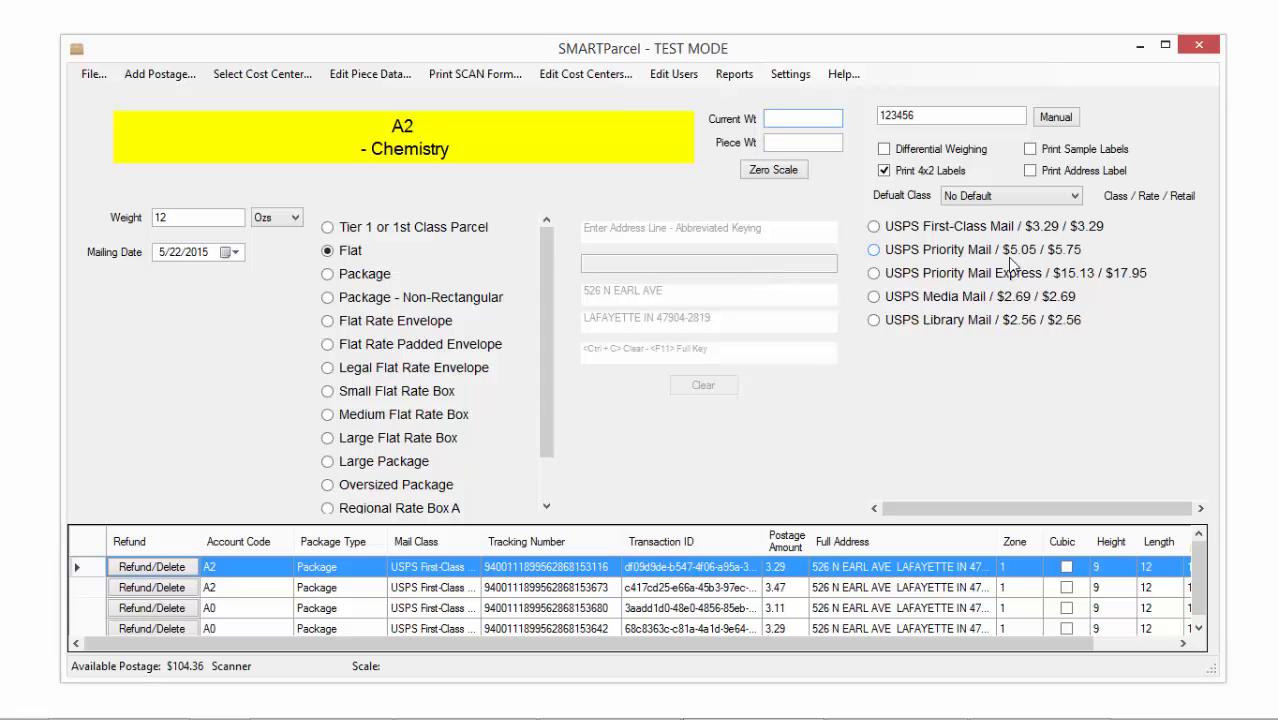
{"action": "left_click_drag", "start_coordinate": [167, 214], "coordinate": [95, 222]}
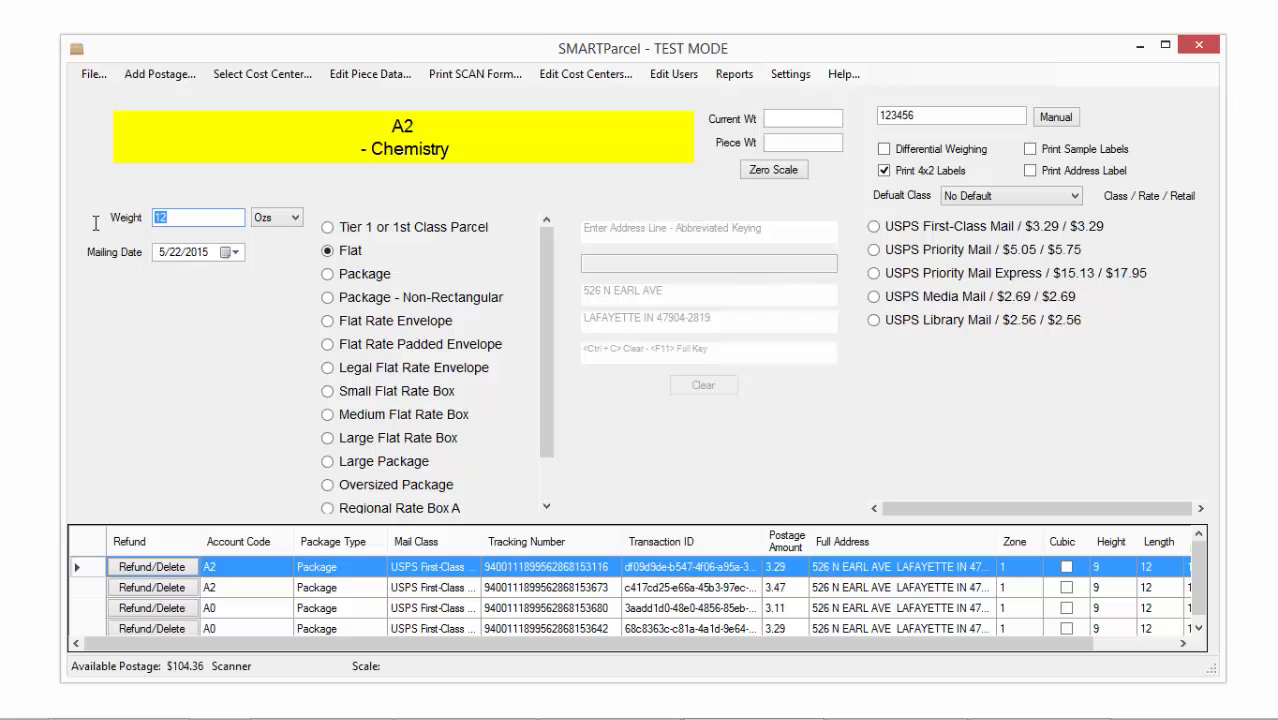
Change the weight to 10 oz and re-enter the Lafayette recipient address to get Flat rates
{"action": "type", "text": "10"}
{"action": "key", "text": "Return"}
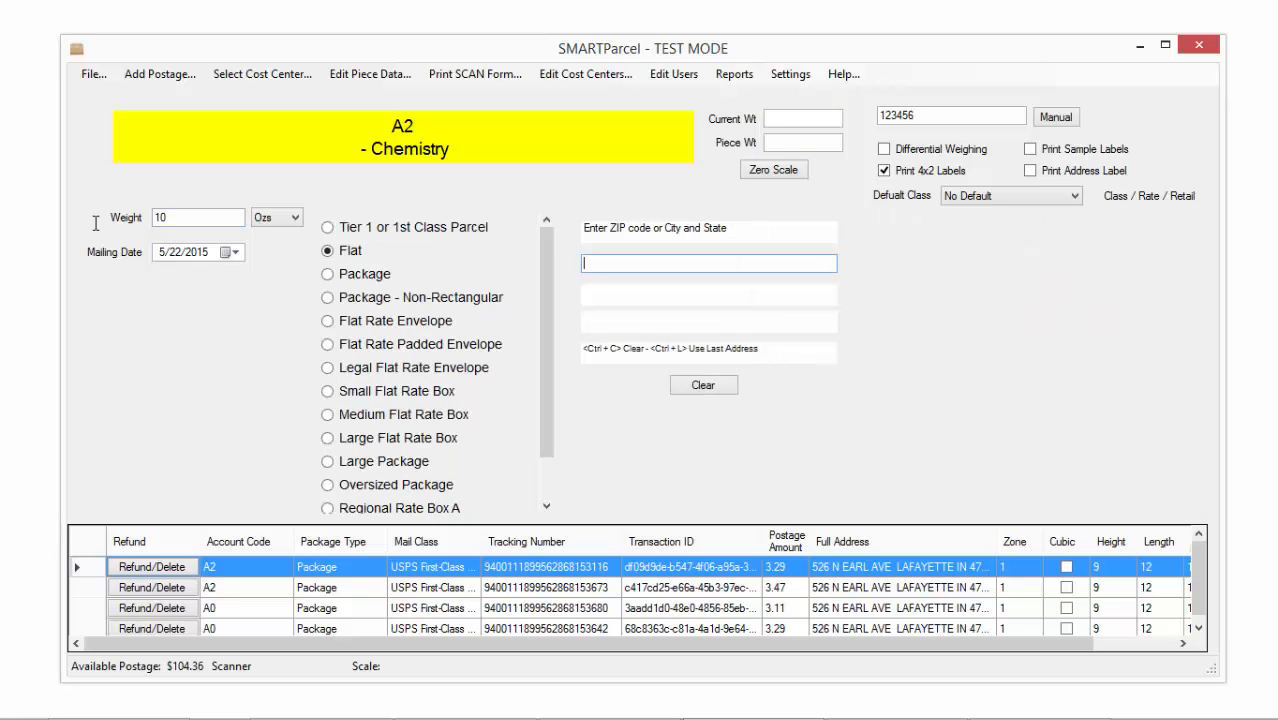
{"action": "key", "text": "Return"}
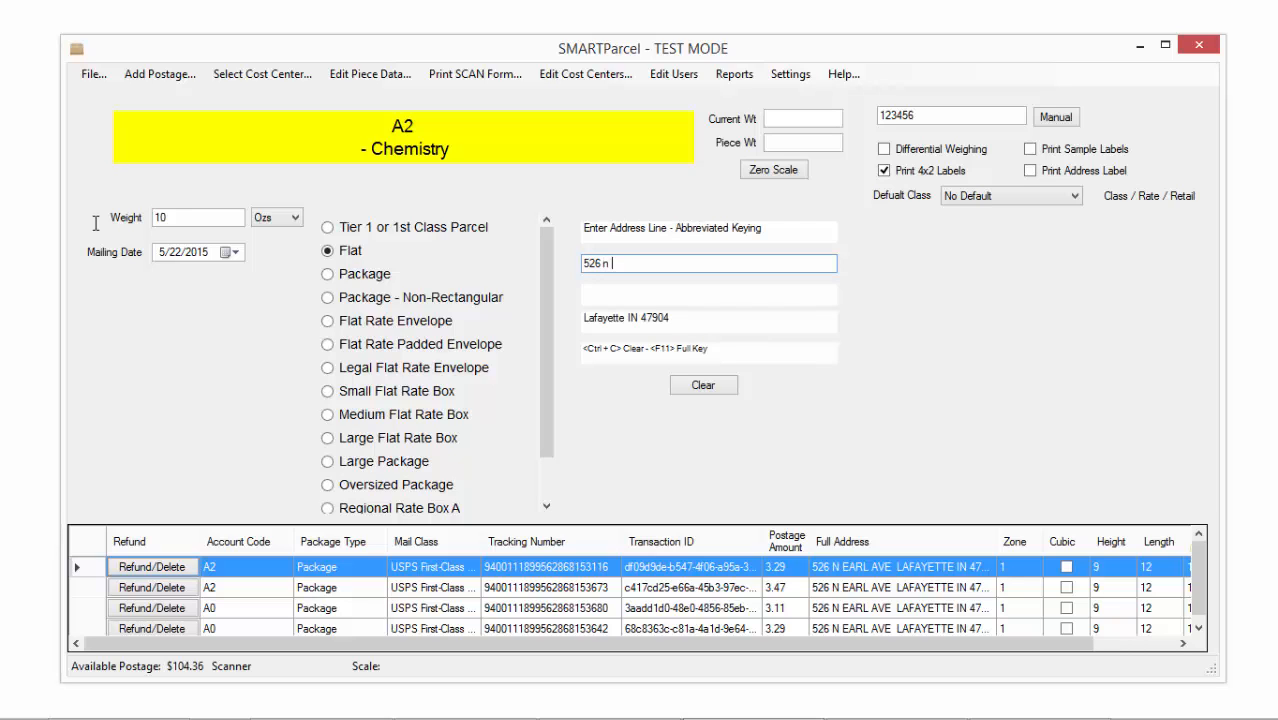
{"action": "key", "text": "Return"}
{"action": "key", "text": "Return"}
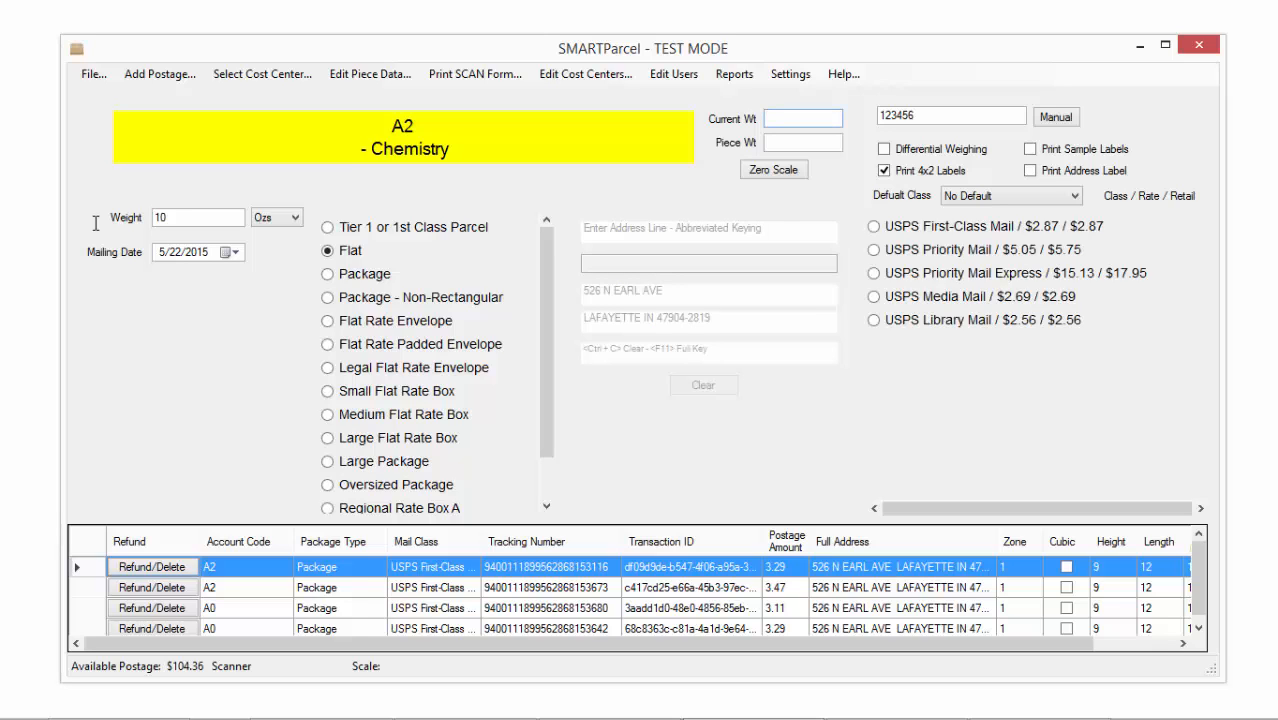
Replace the weight with 15 oz for a fresh quote
{"action": "left_click", "coordinate": [189, 220]}
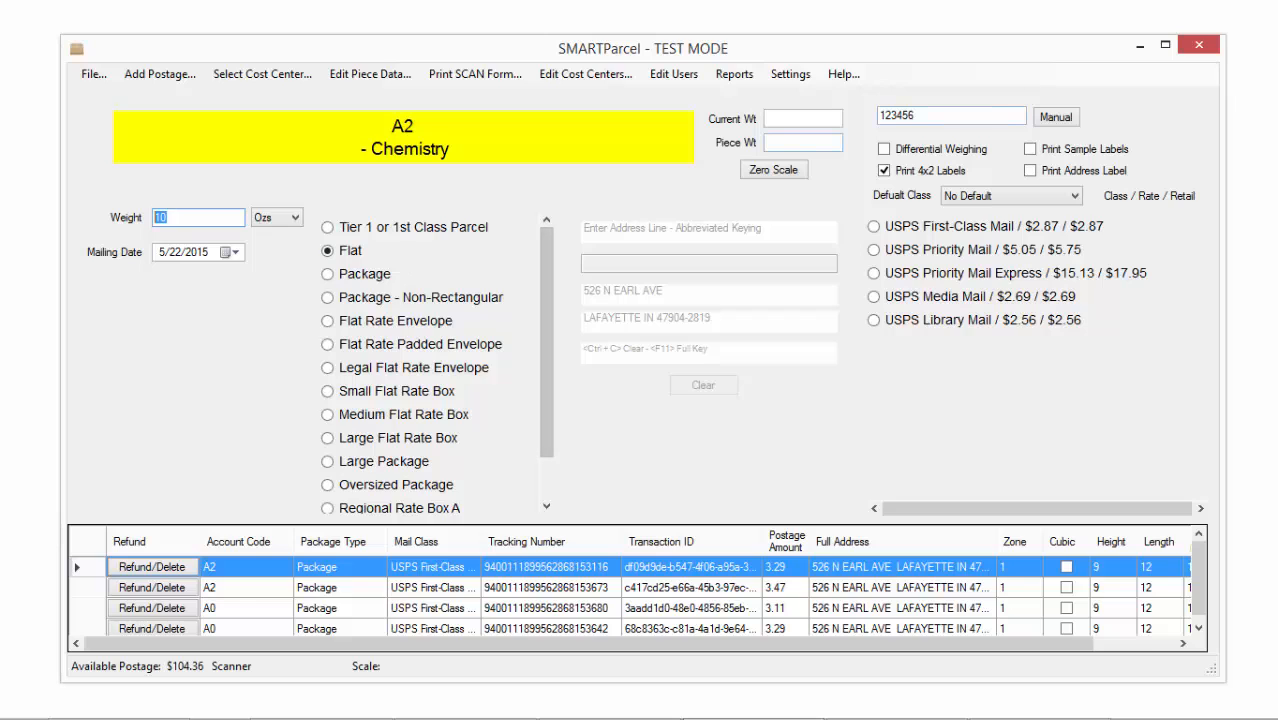
{"action": "type", "text": "15"}
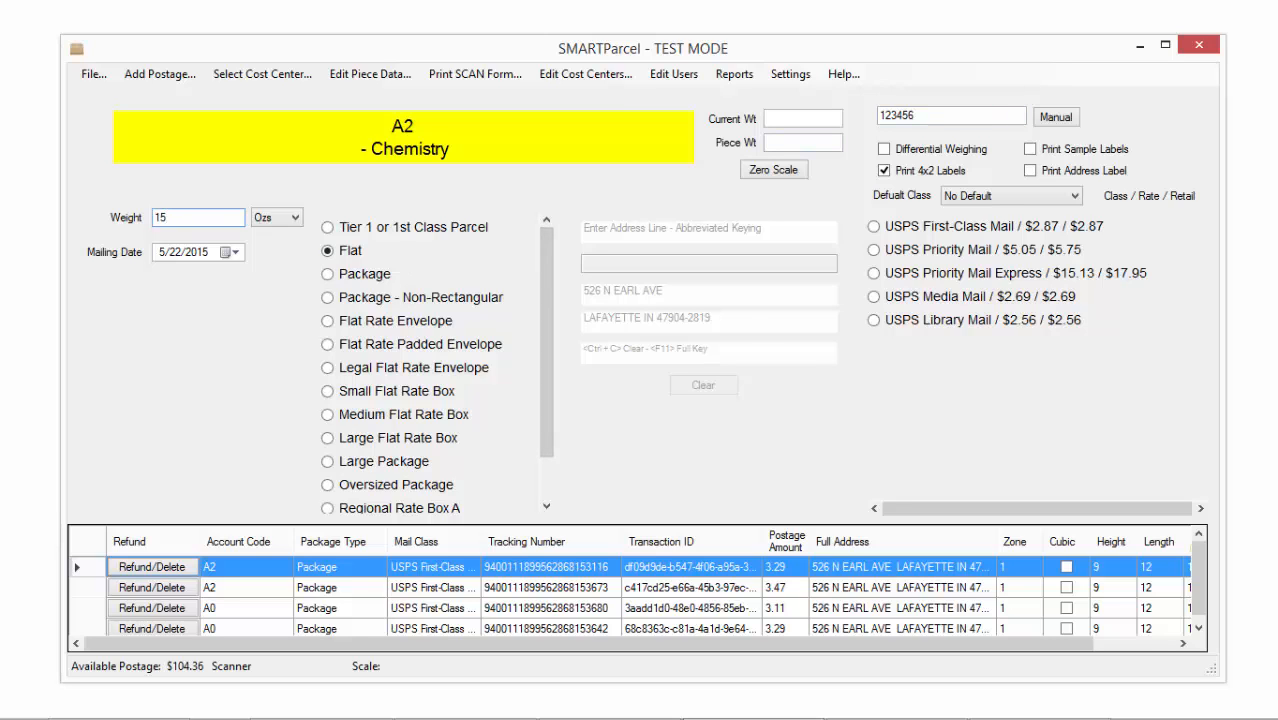
{"action": "key", "text": "Return"}
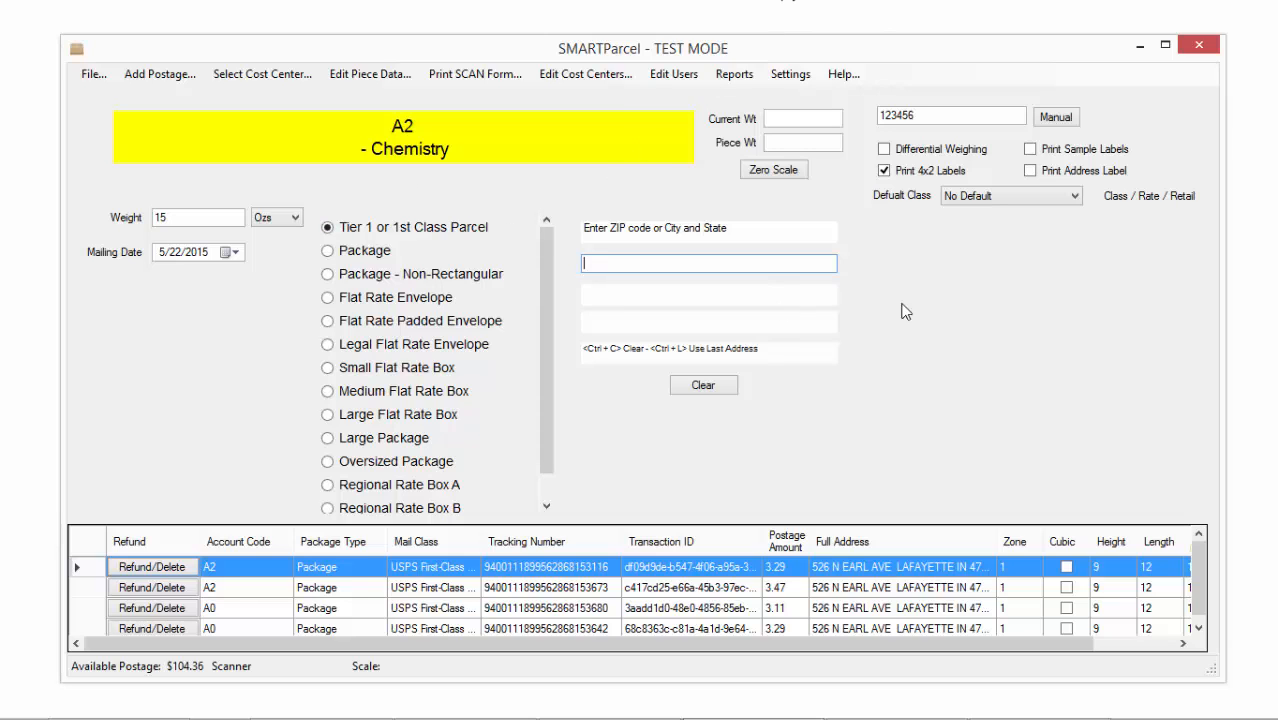
Set up a 500 oz Package sized 6×6×4 and match the Lafayette recipient address
{"action": "double_click", "coordinate": [186, 218]}
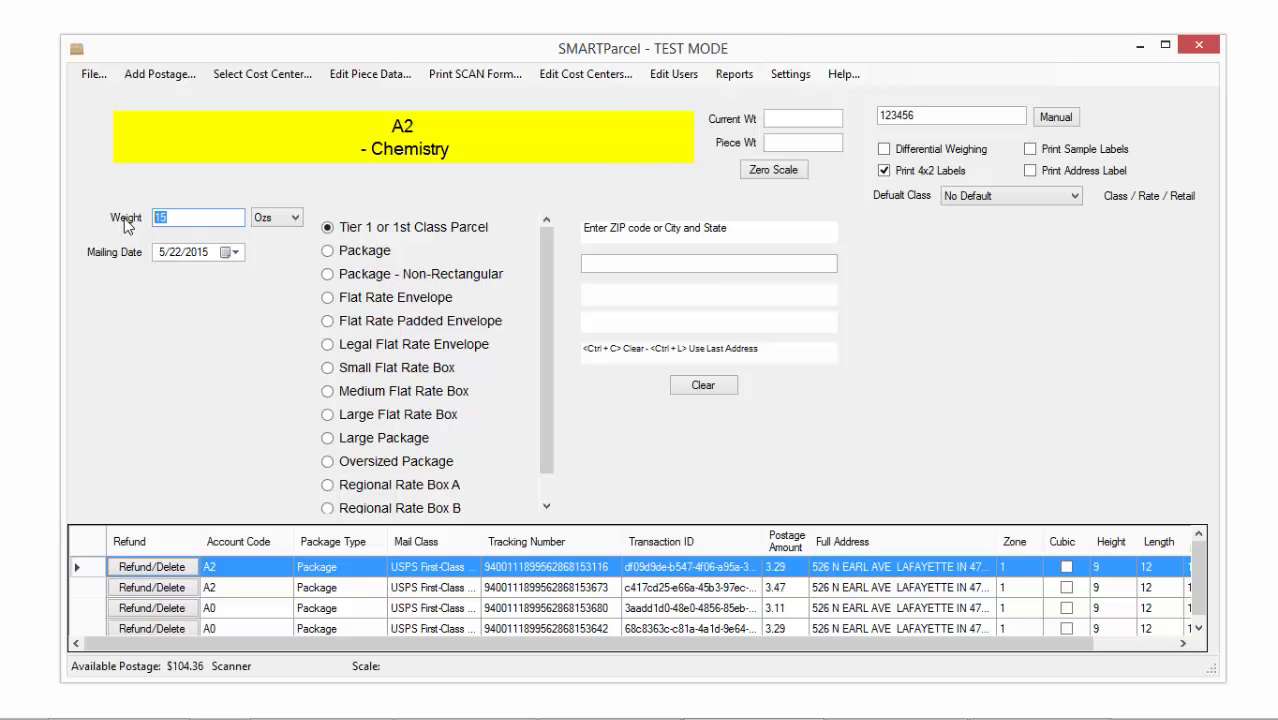
{"action": "type", "text": "500"}
{"action": "key", "text": "Tab"}
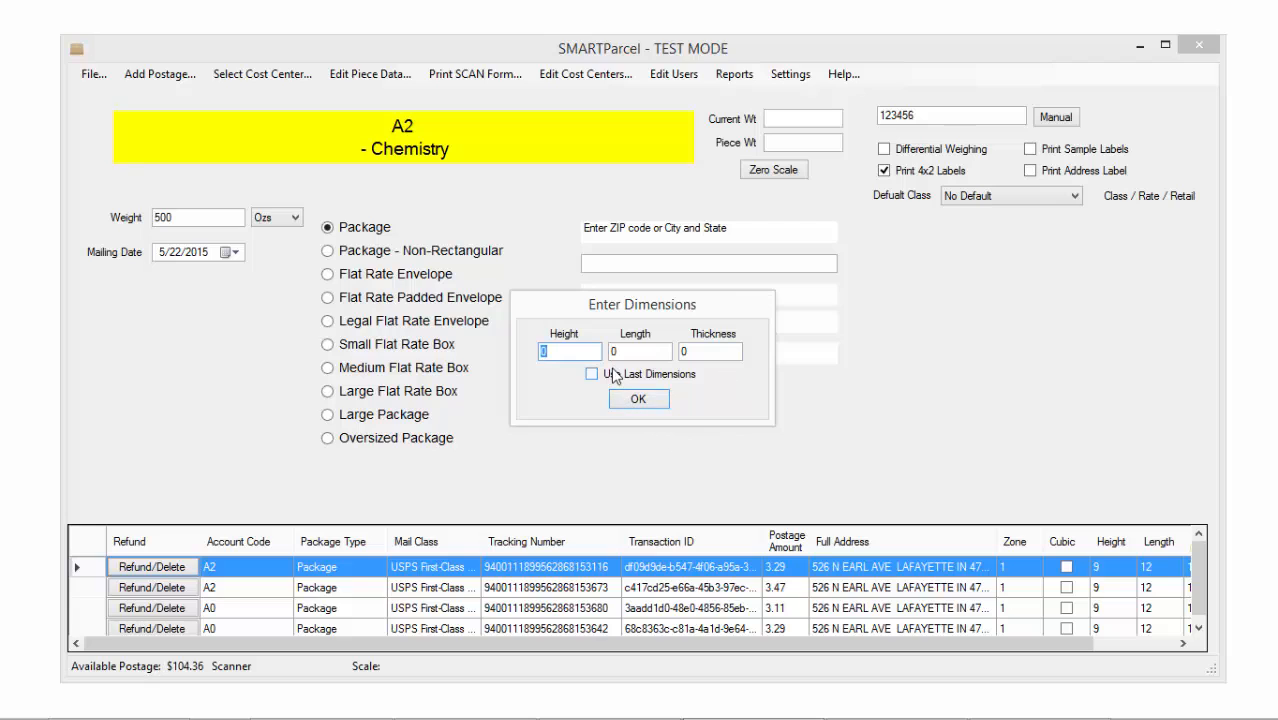
{"action": "type", "text": "6"}
{"action": "key", "text": "Tab"}
{"action": "type", "text": "6"}
{"action": "key", "text": "Tab"}
{"action": "left_click", "coordinate": [640, 404]}
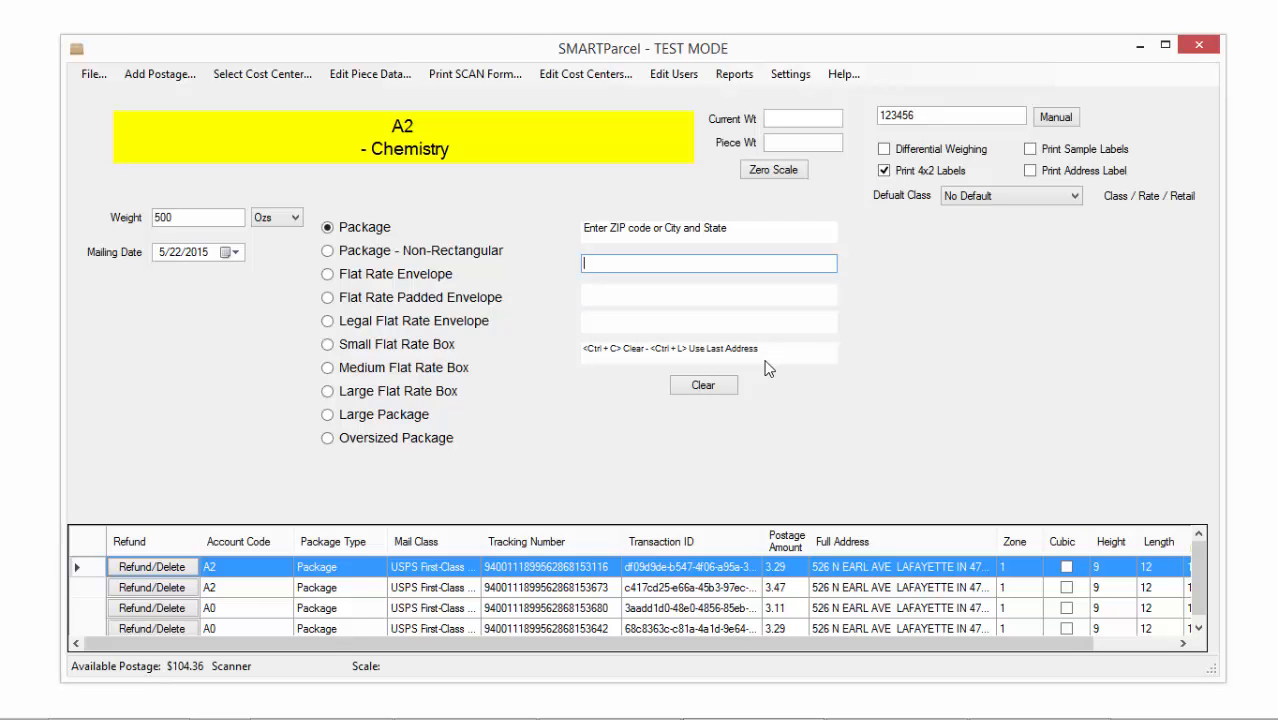
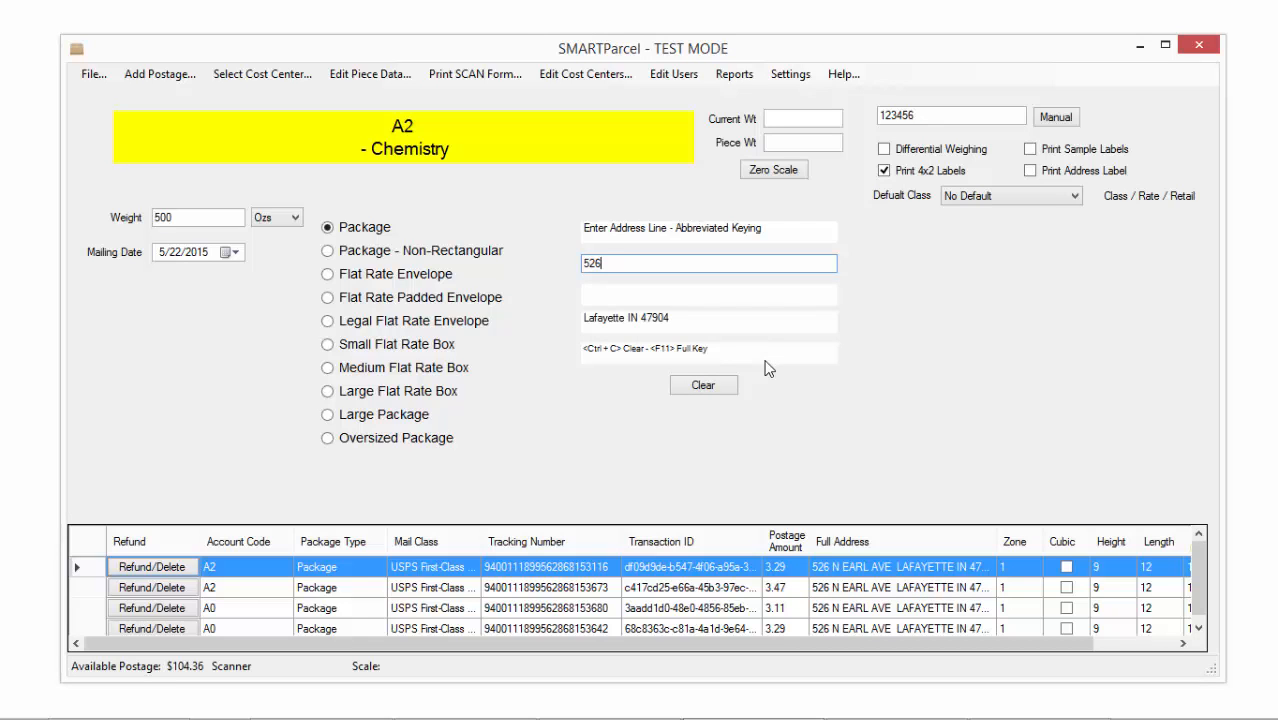
{"action": "key", "text": "Return"}
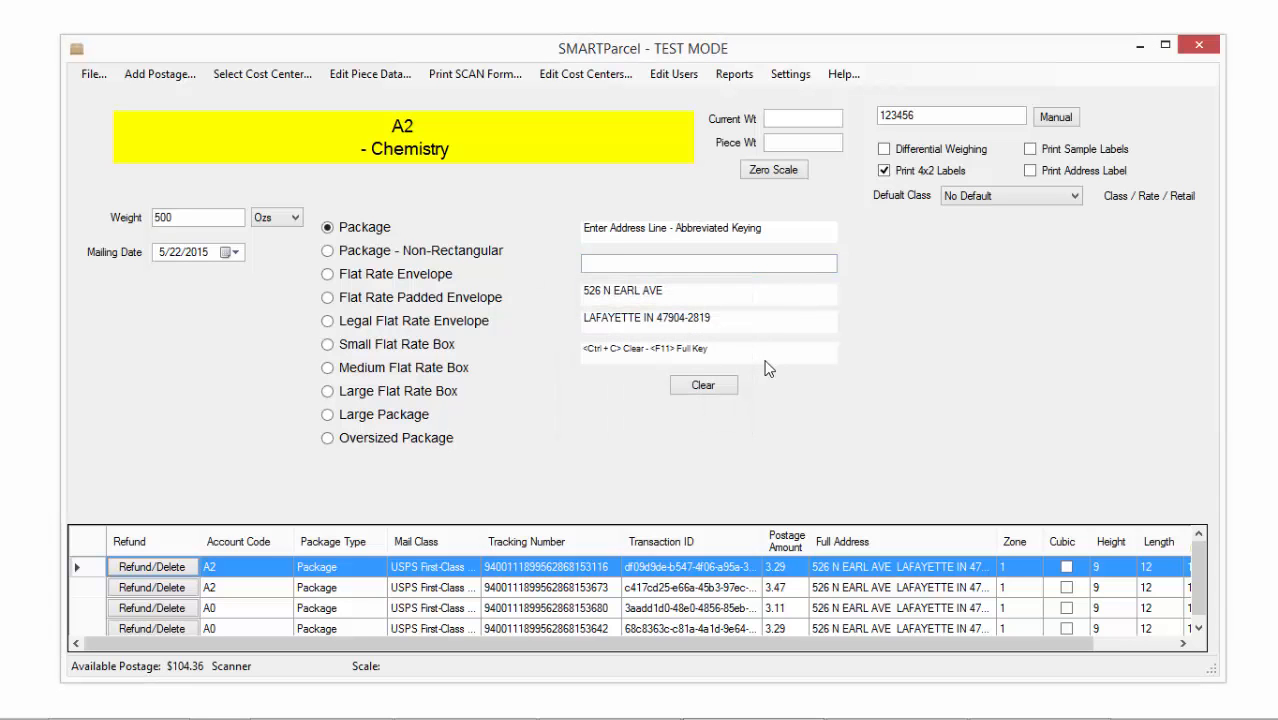